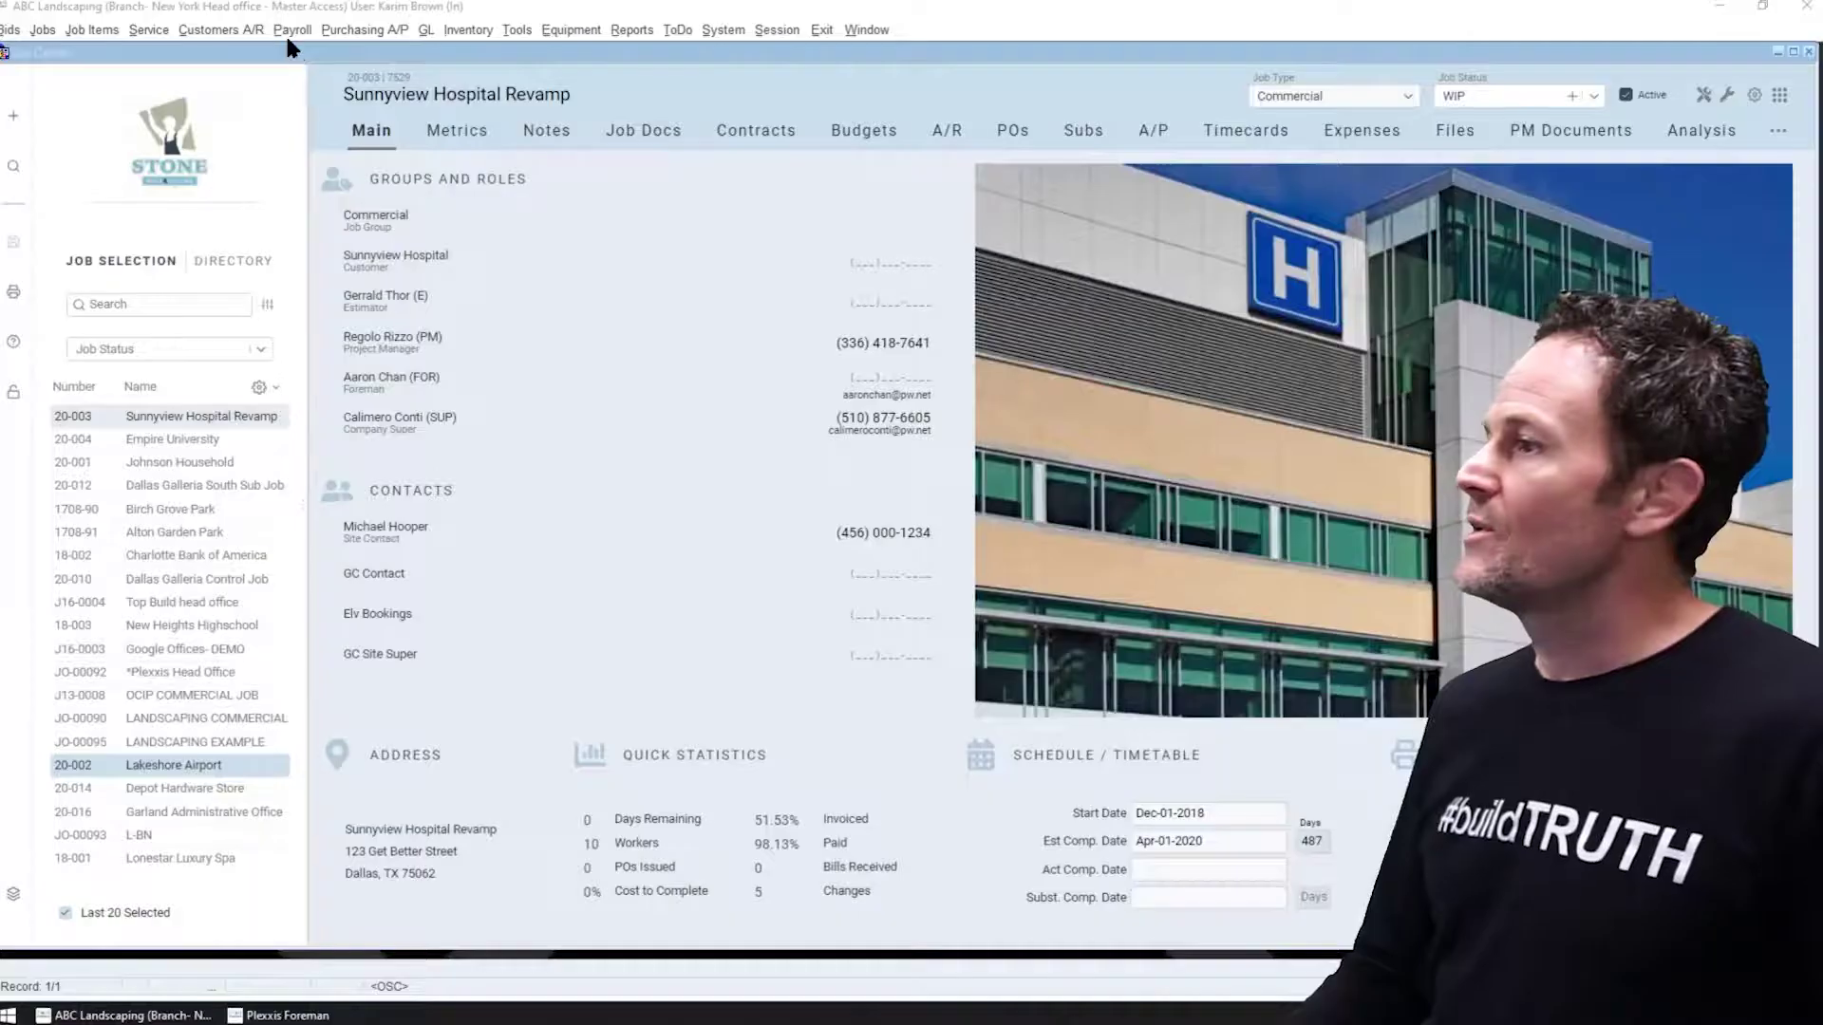
{"action": "left_click", "coordinate": [289, 29]}
{"action": "mouse_move", "coordinate": [427, 380]}
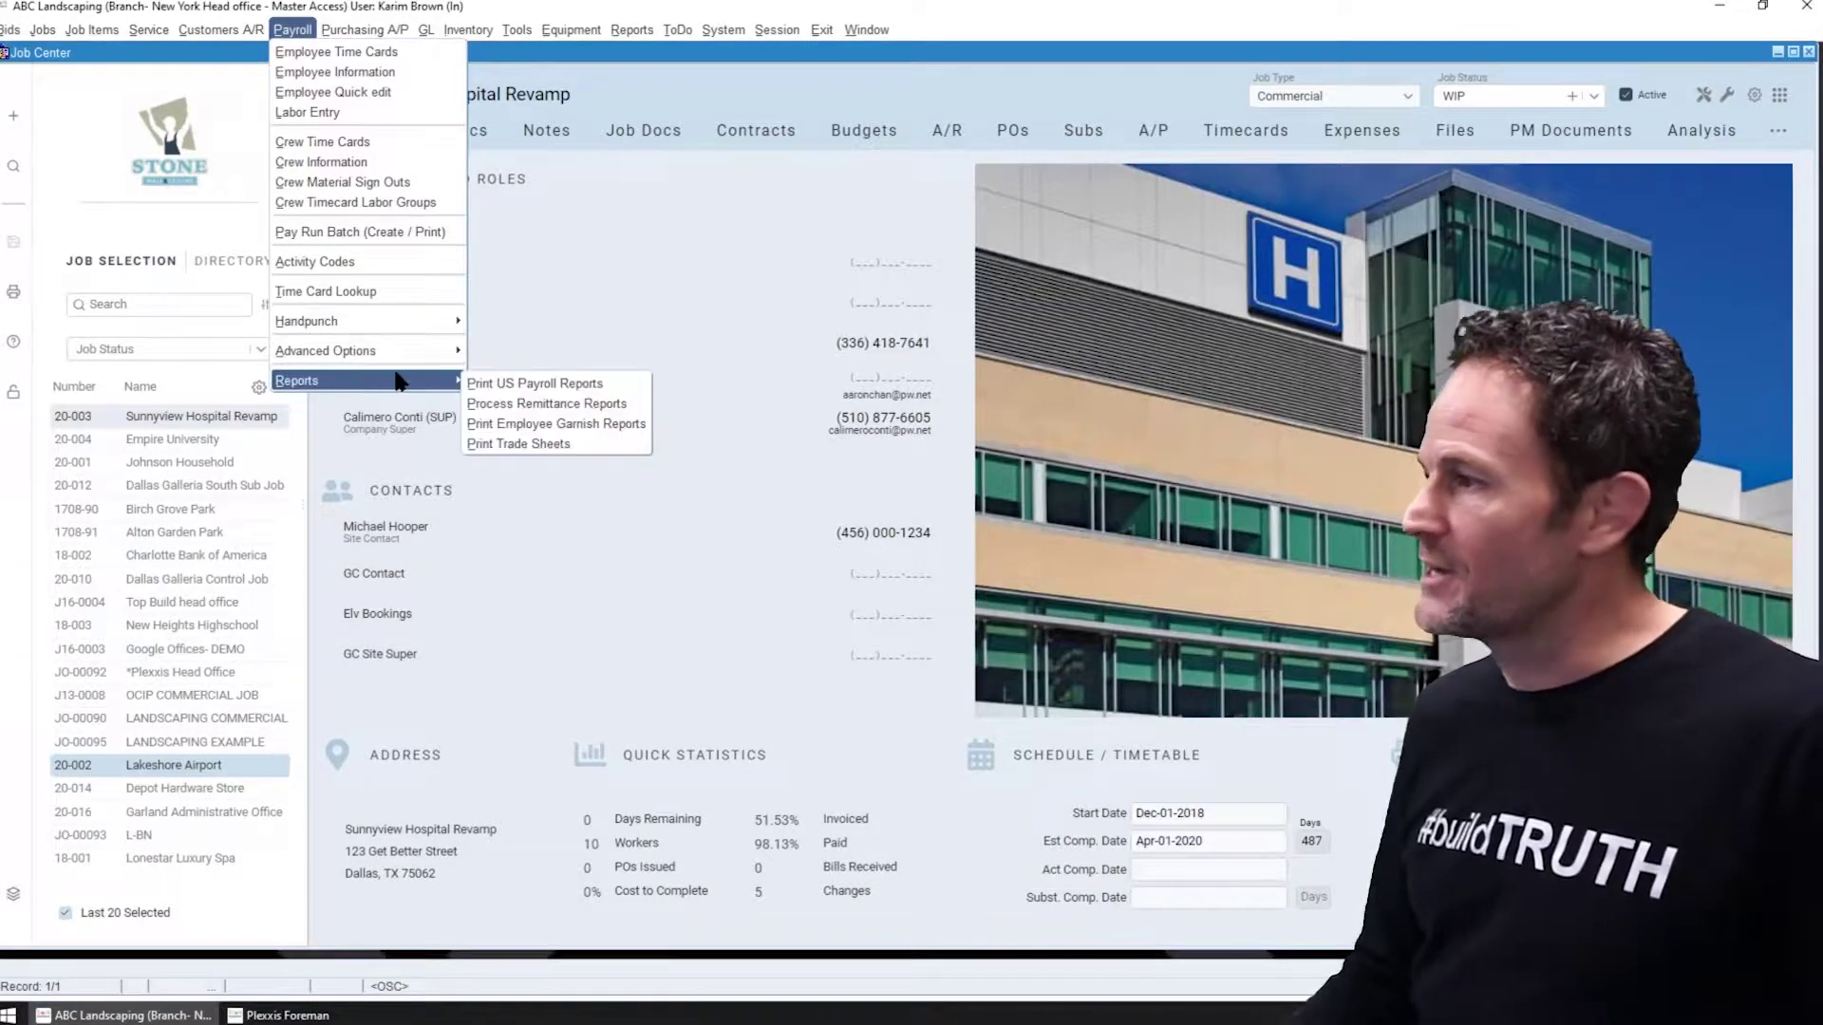
{"action": "left_click", "coordinate": [495, 381]}
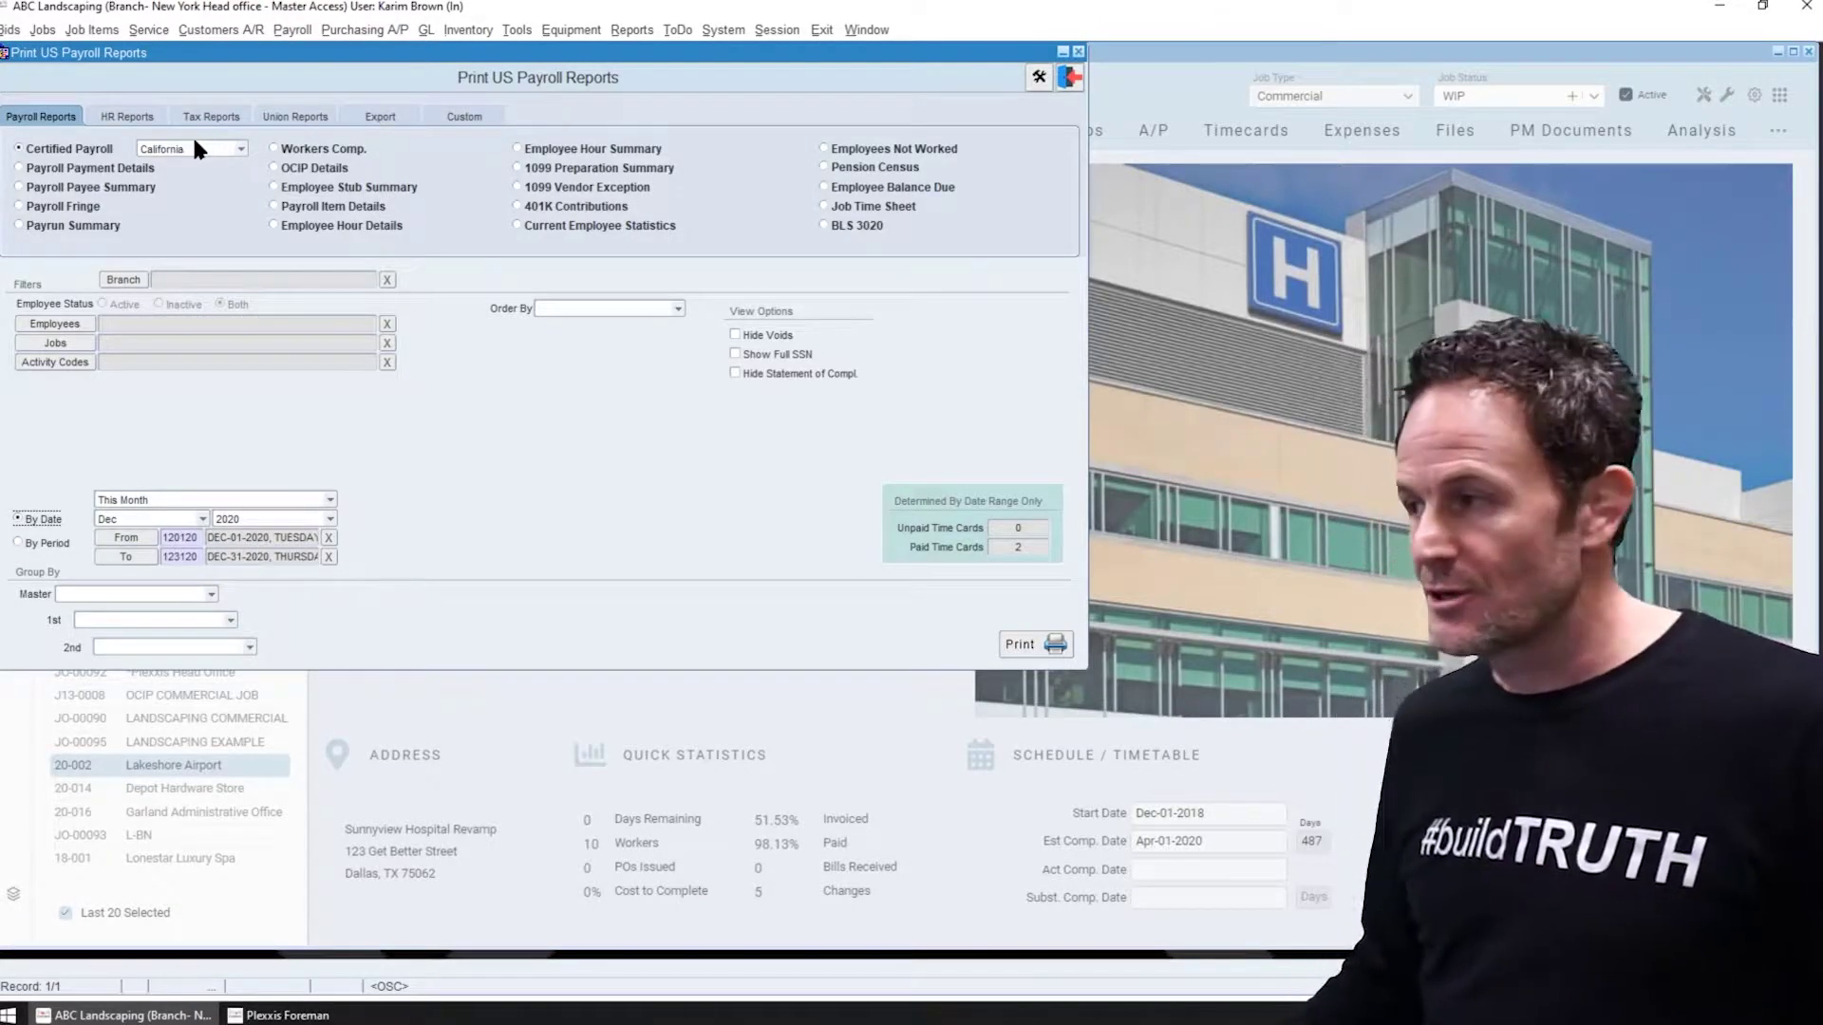
{"action": "left_click", "coordinate": [128, 116]}
{"action": "left_click", "coordinate": [213, 116]}
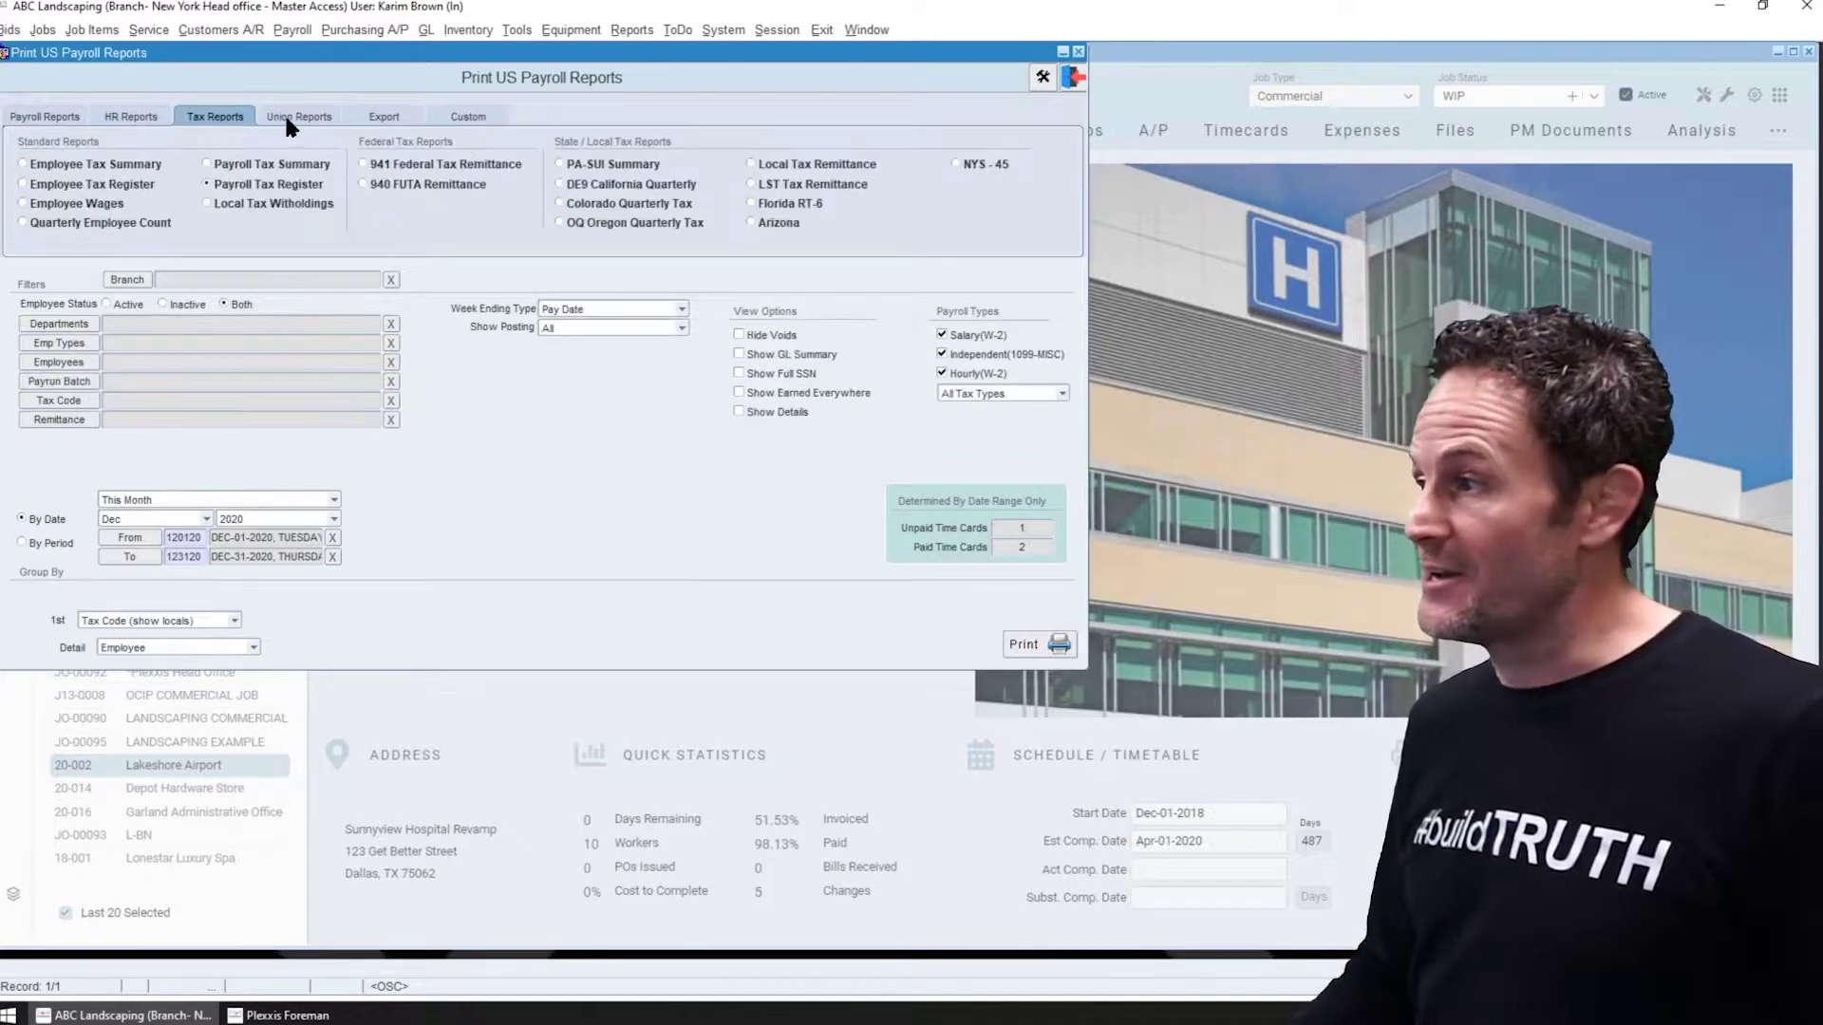
{"action": "left_click", "coordinate": [288, 116]}
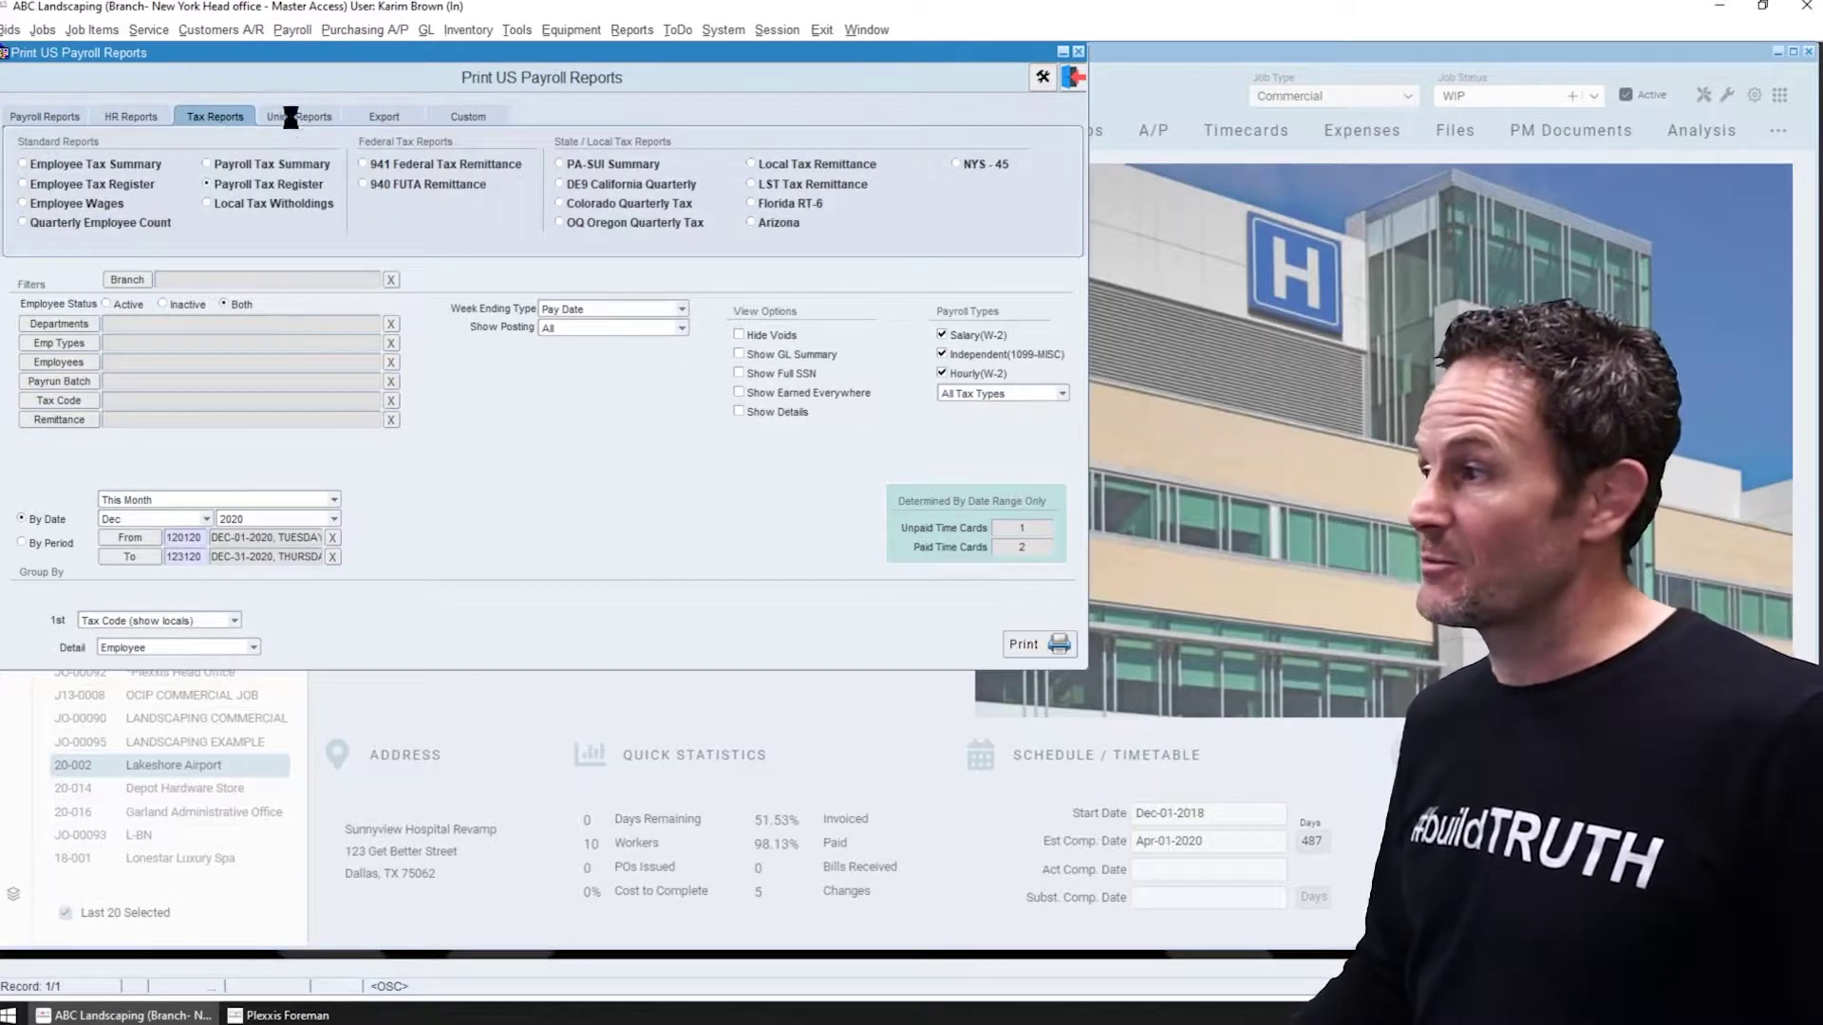
{"action": "left_click", "coordinate": [48, 116]}
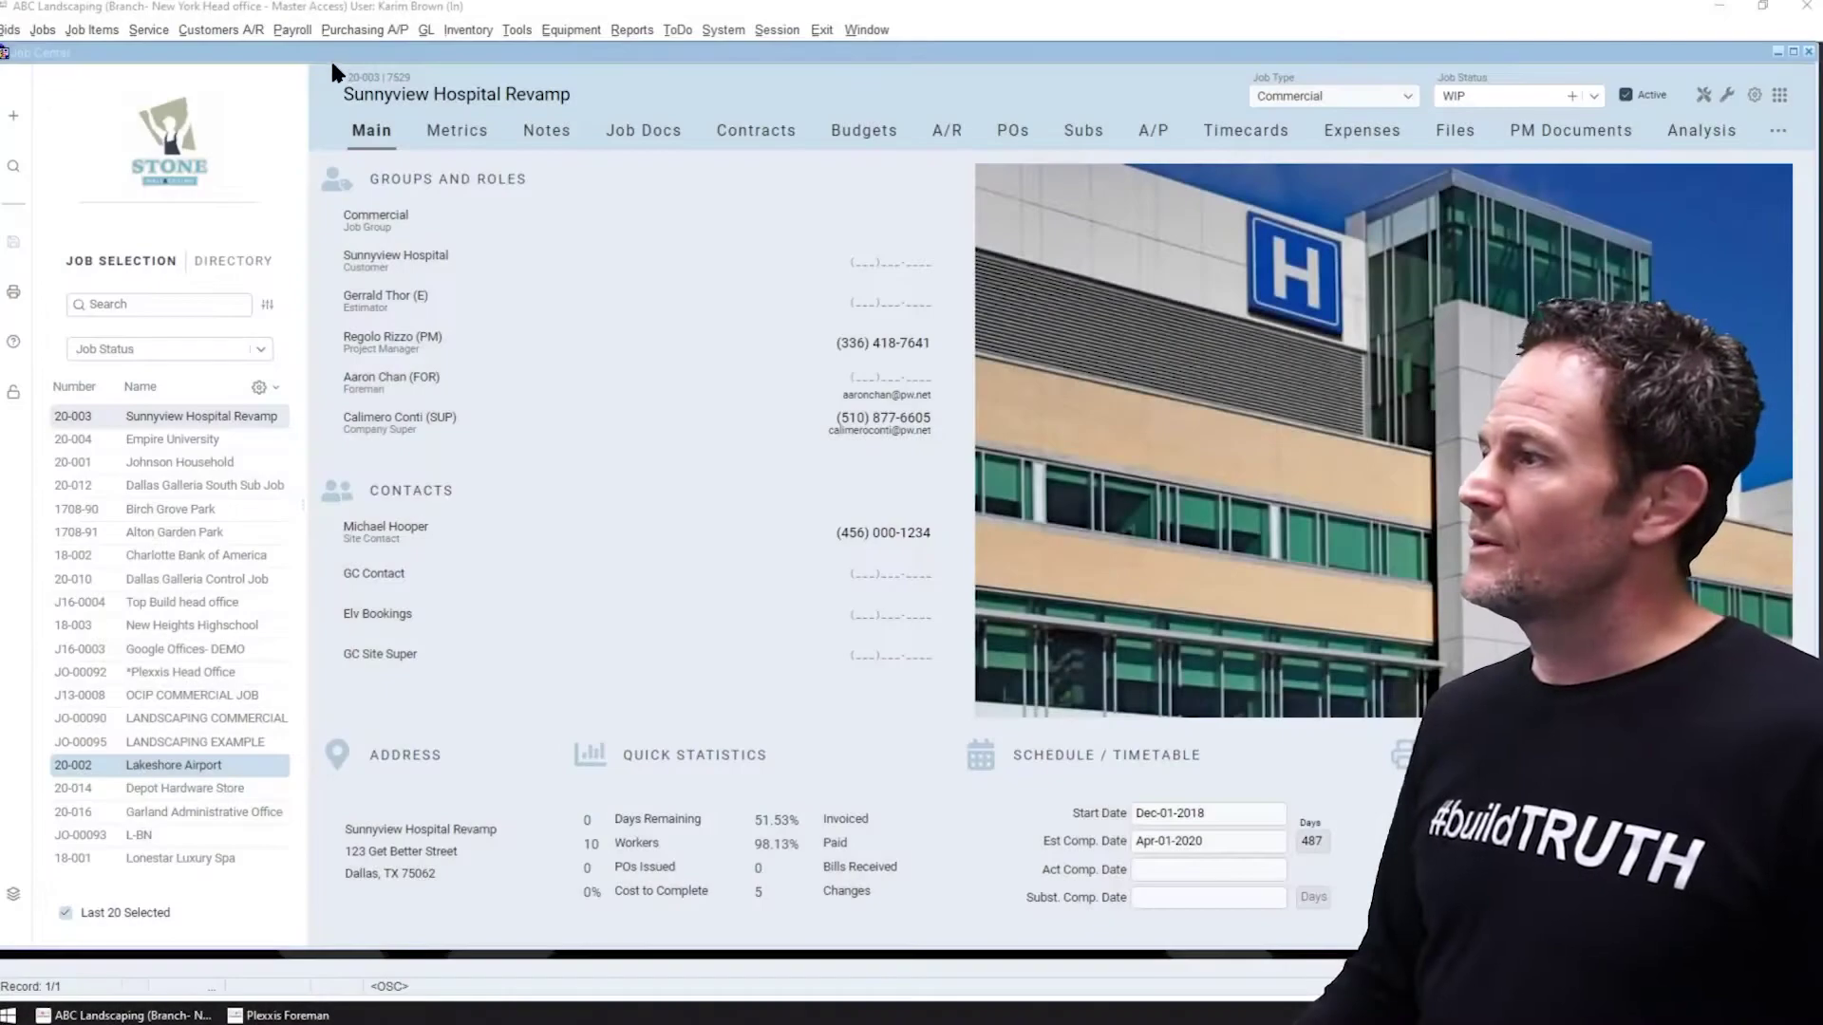
Open Payroll > Employee Information and load a carpenter's employee record
{"action": "left_click", "coordinate": [293, 29]}
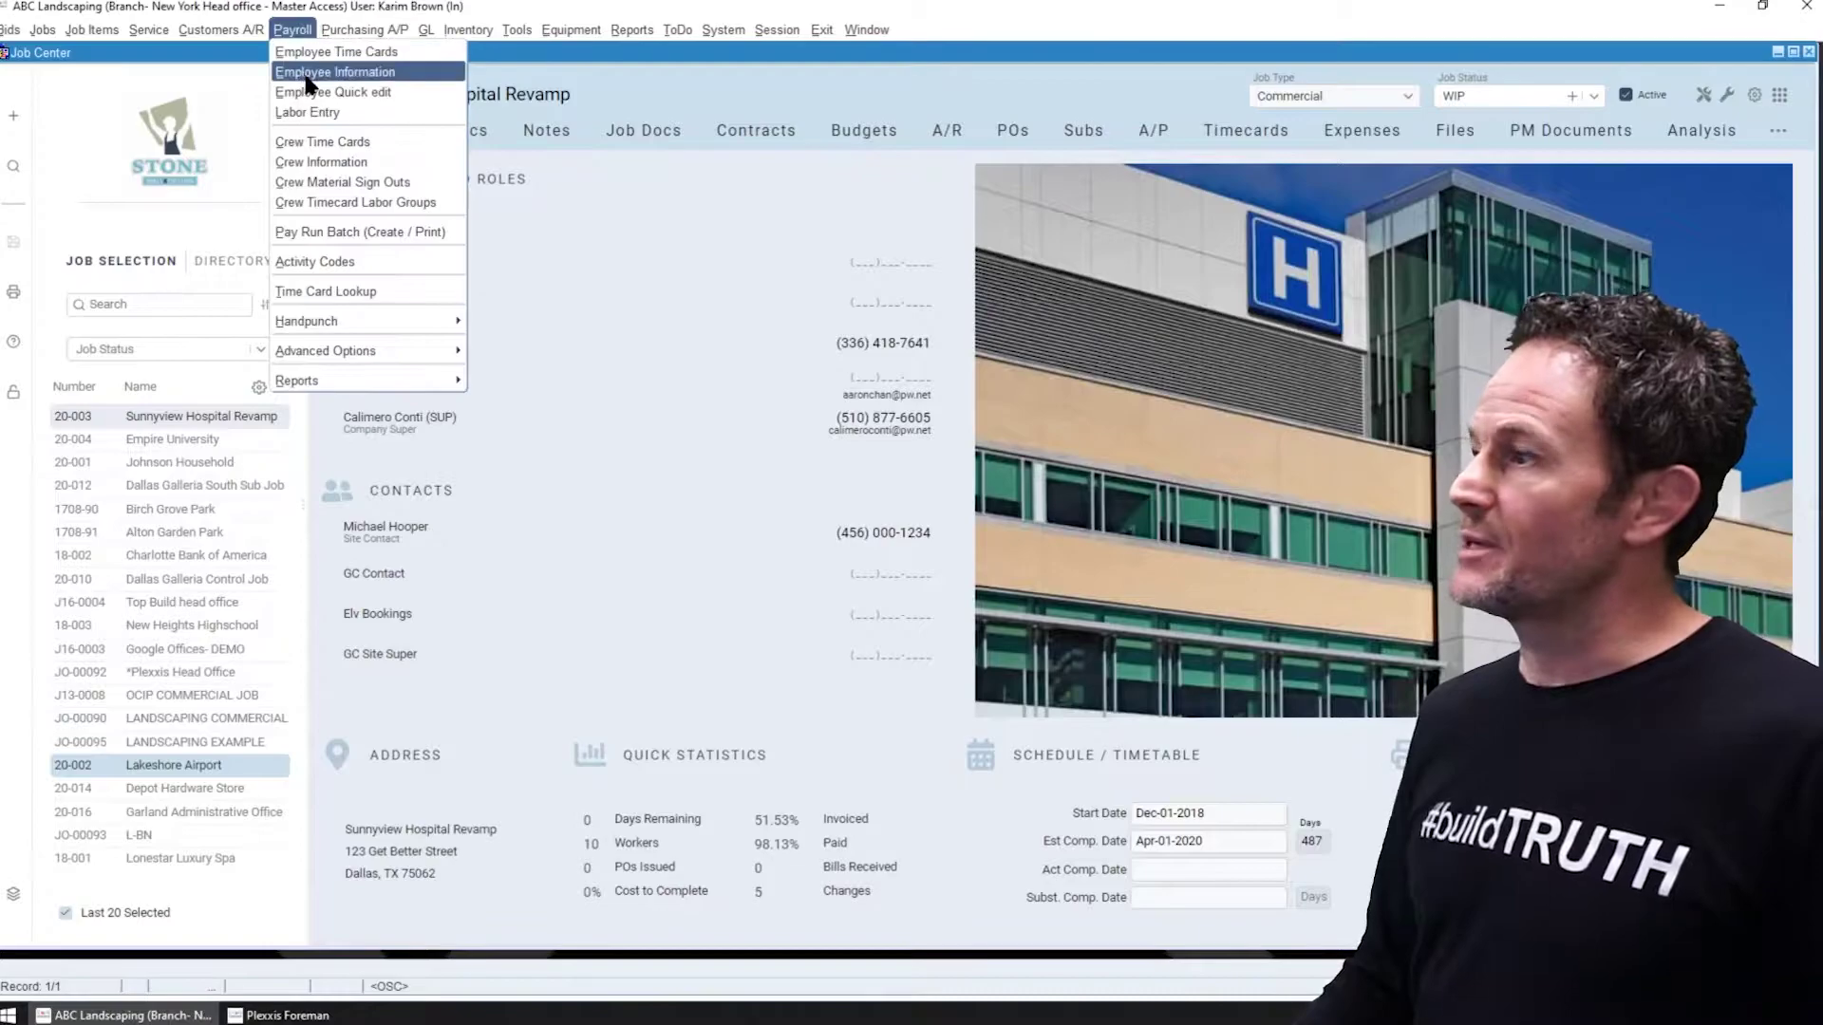
{"action": "left_click", "coordinate": [304, 73]}
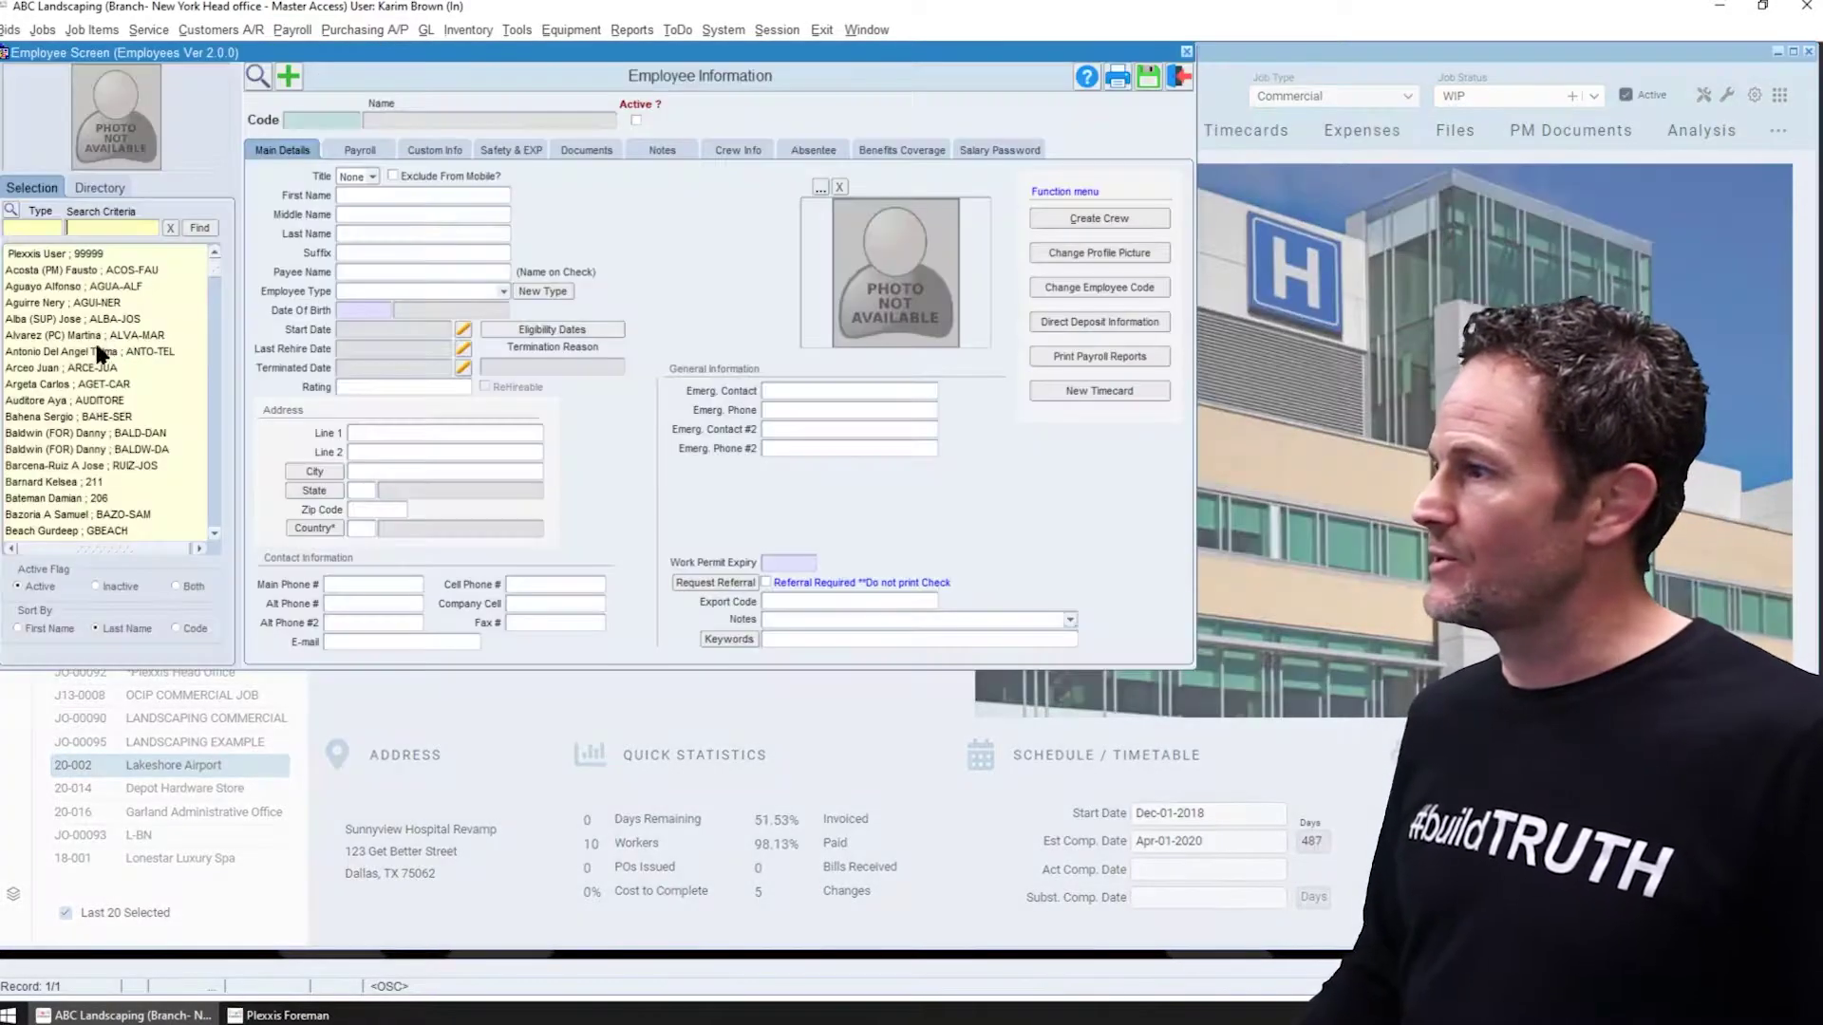
{"action": "left_click", "coordinate": [89, 335]}
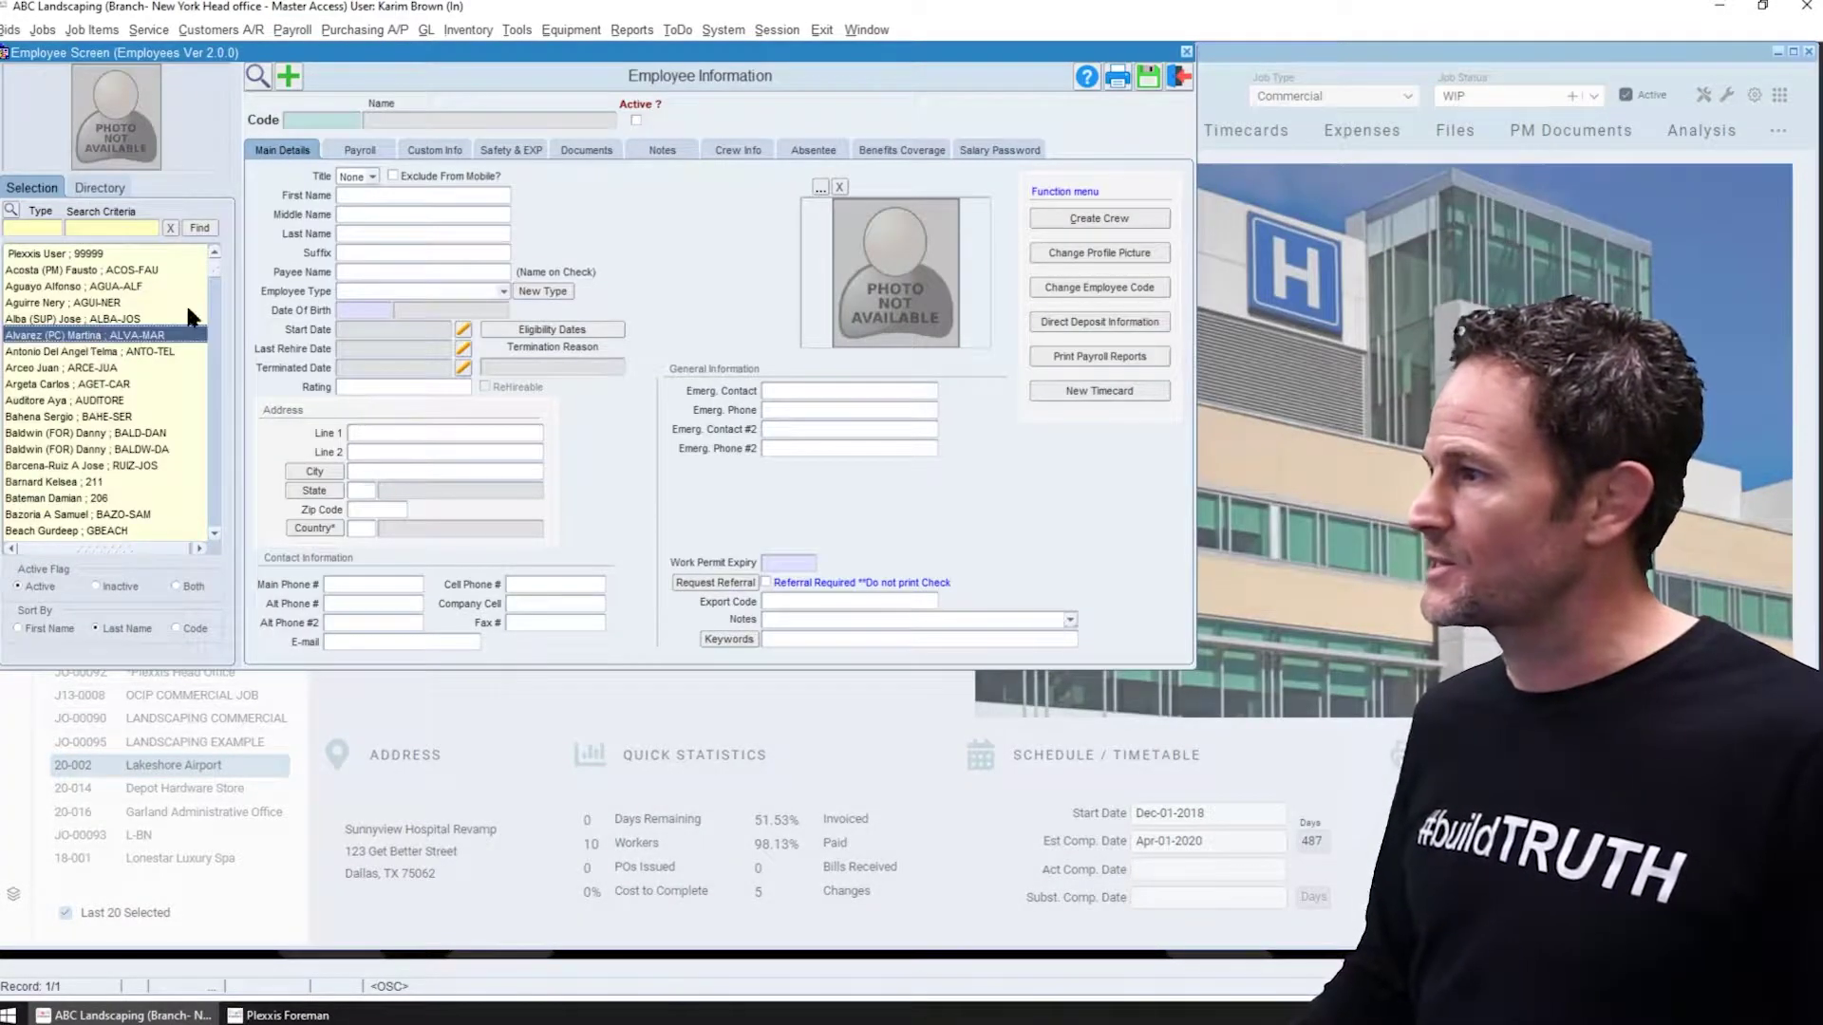
Review the Payroll, Custom Info, Safety & EXP and Documents tabs, then open the password-protected Salary section
{"action": "left_click", "coordinate": [346, 150]}
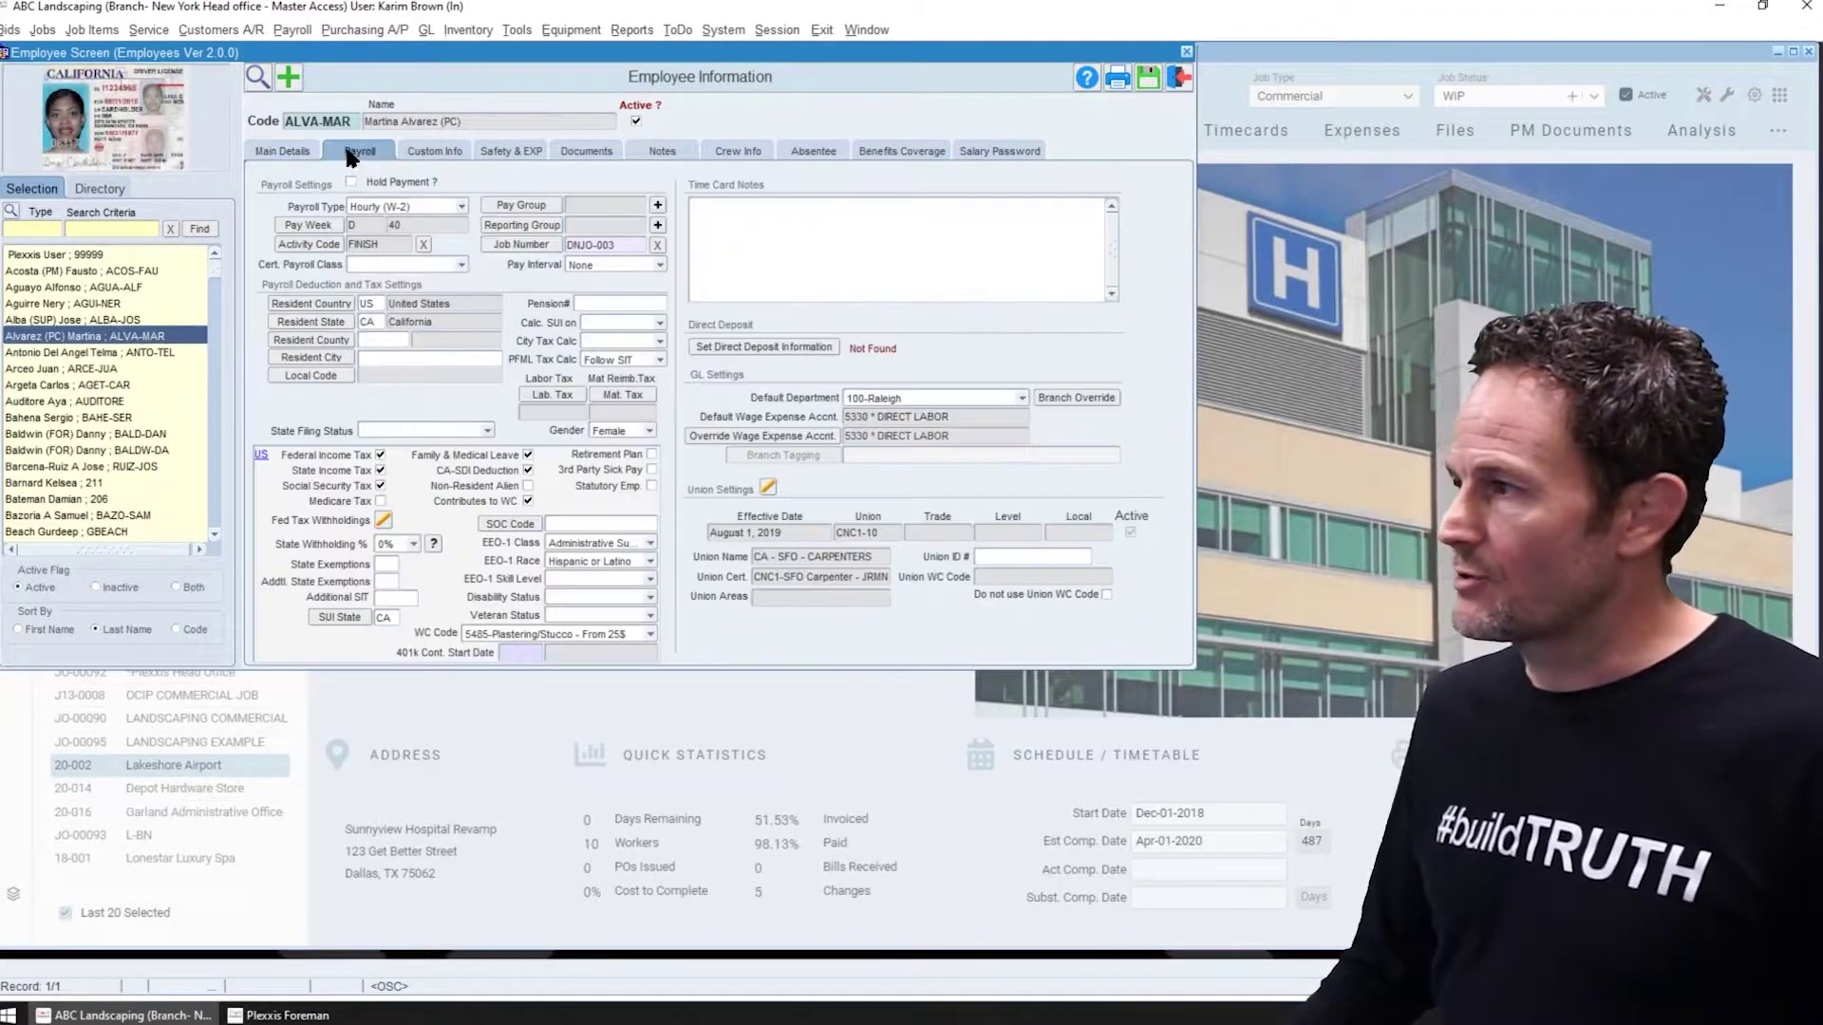
{"action": "left_click", "coordinate": [432, 151]}
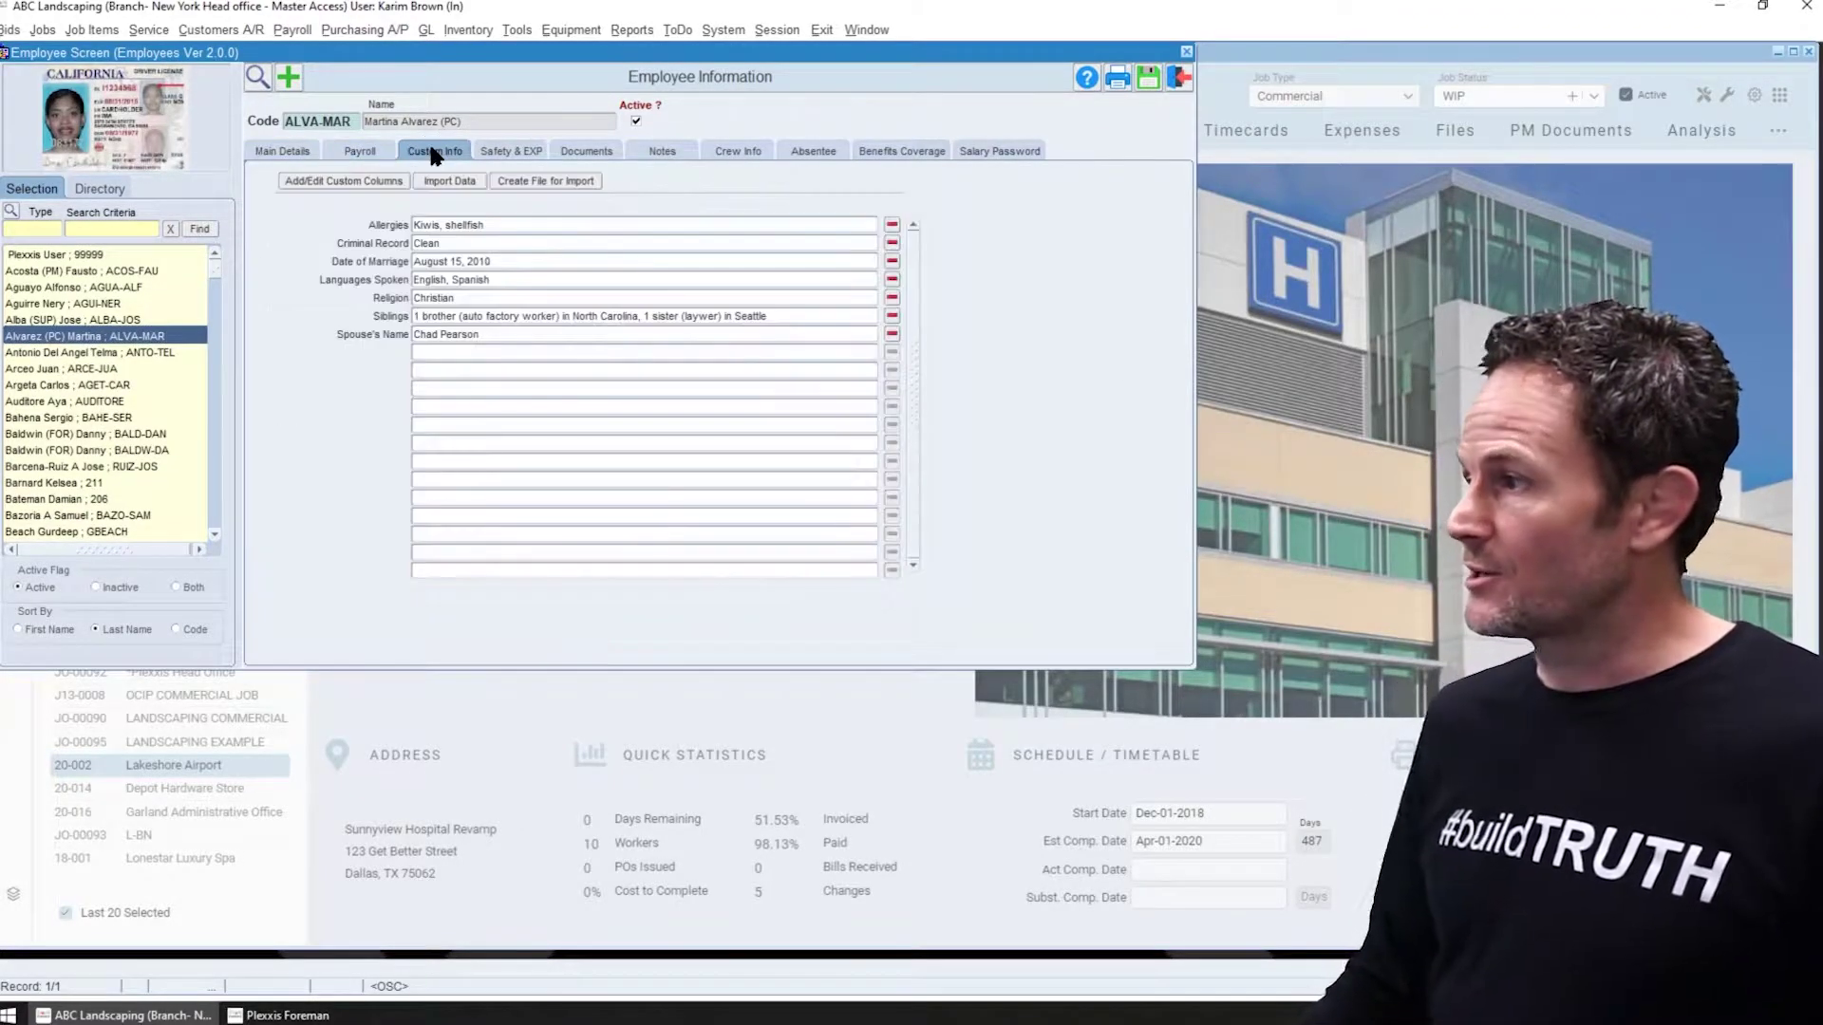
{"action": "left_click", "coordinate": [517, 154]}
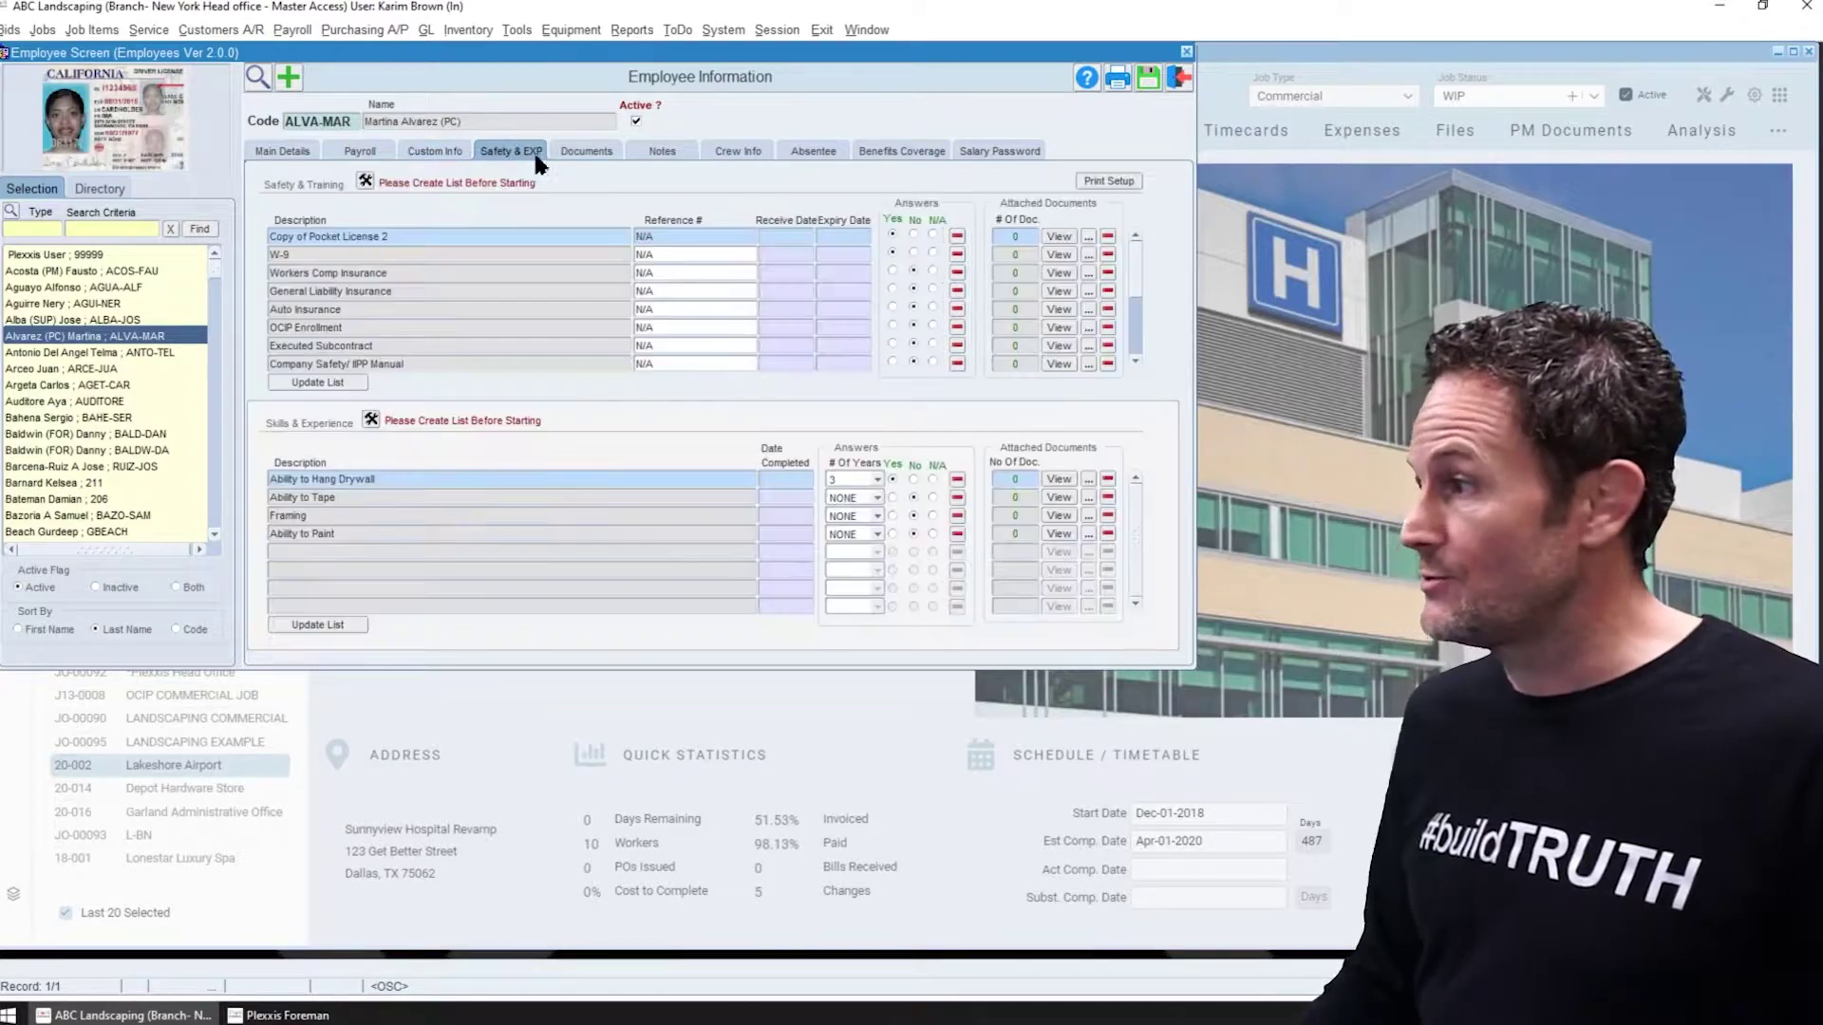
{"action": "left_click", "coordinate": [585, 152]}
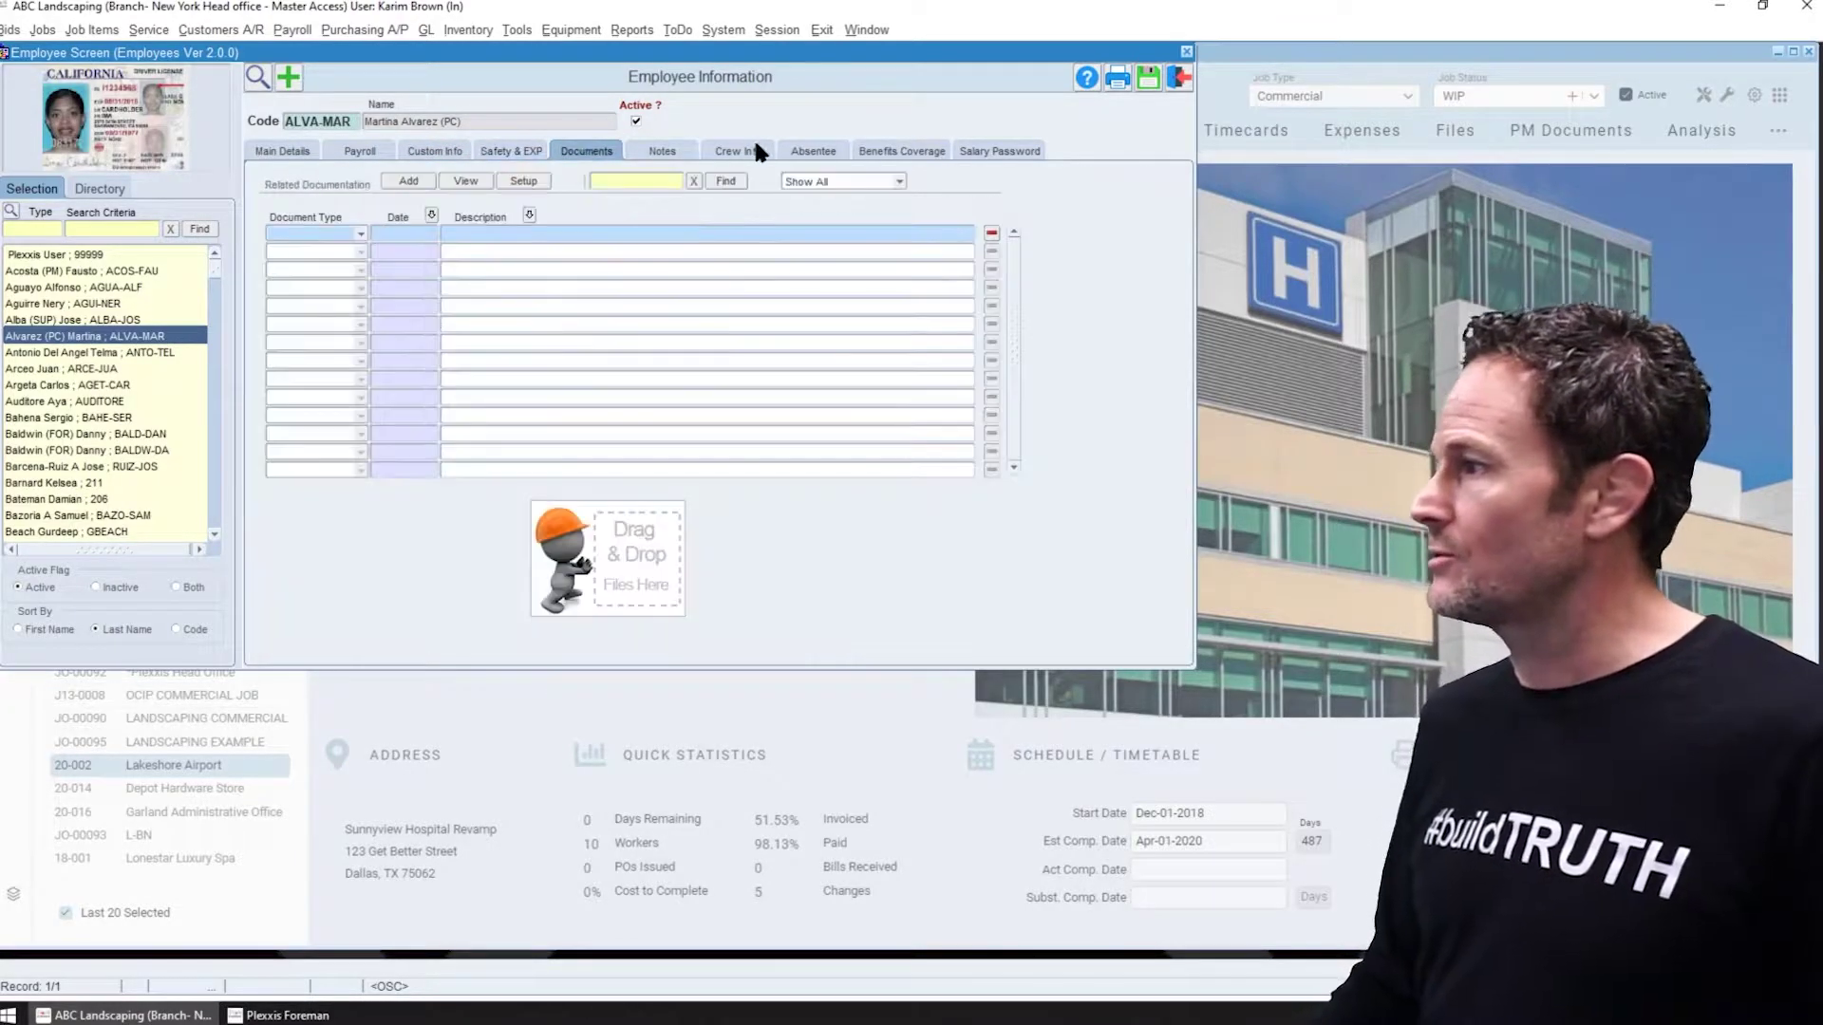
{"action": "left_click", "coordinate": [978, 155]}
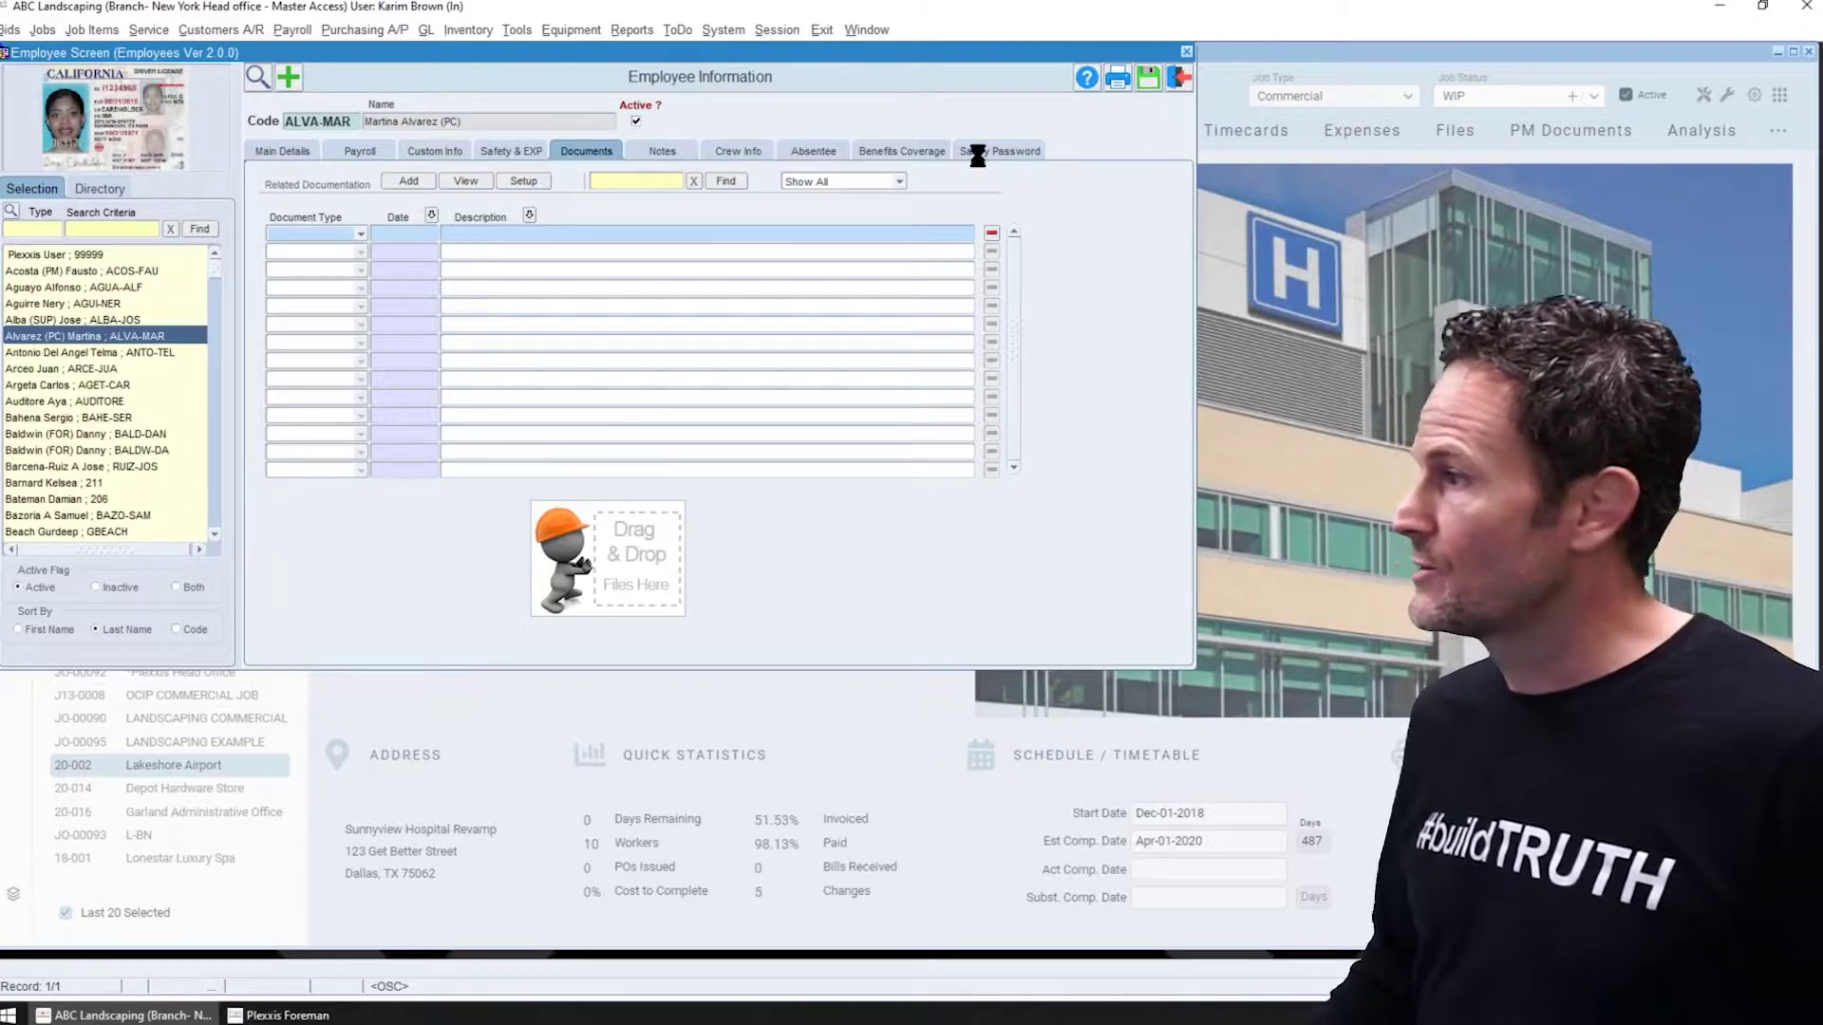
Enter the salary password to unlock the employee's salary history
{"action": "left_click", "coordinate": [651, 282]}
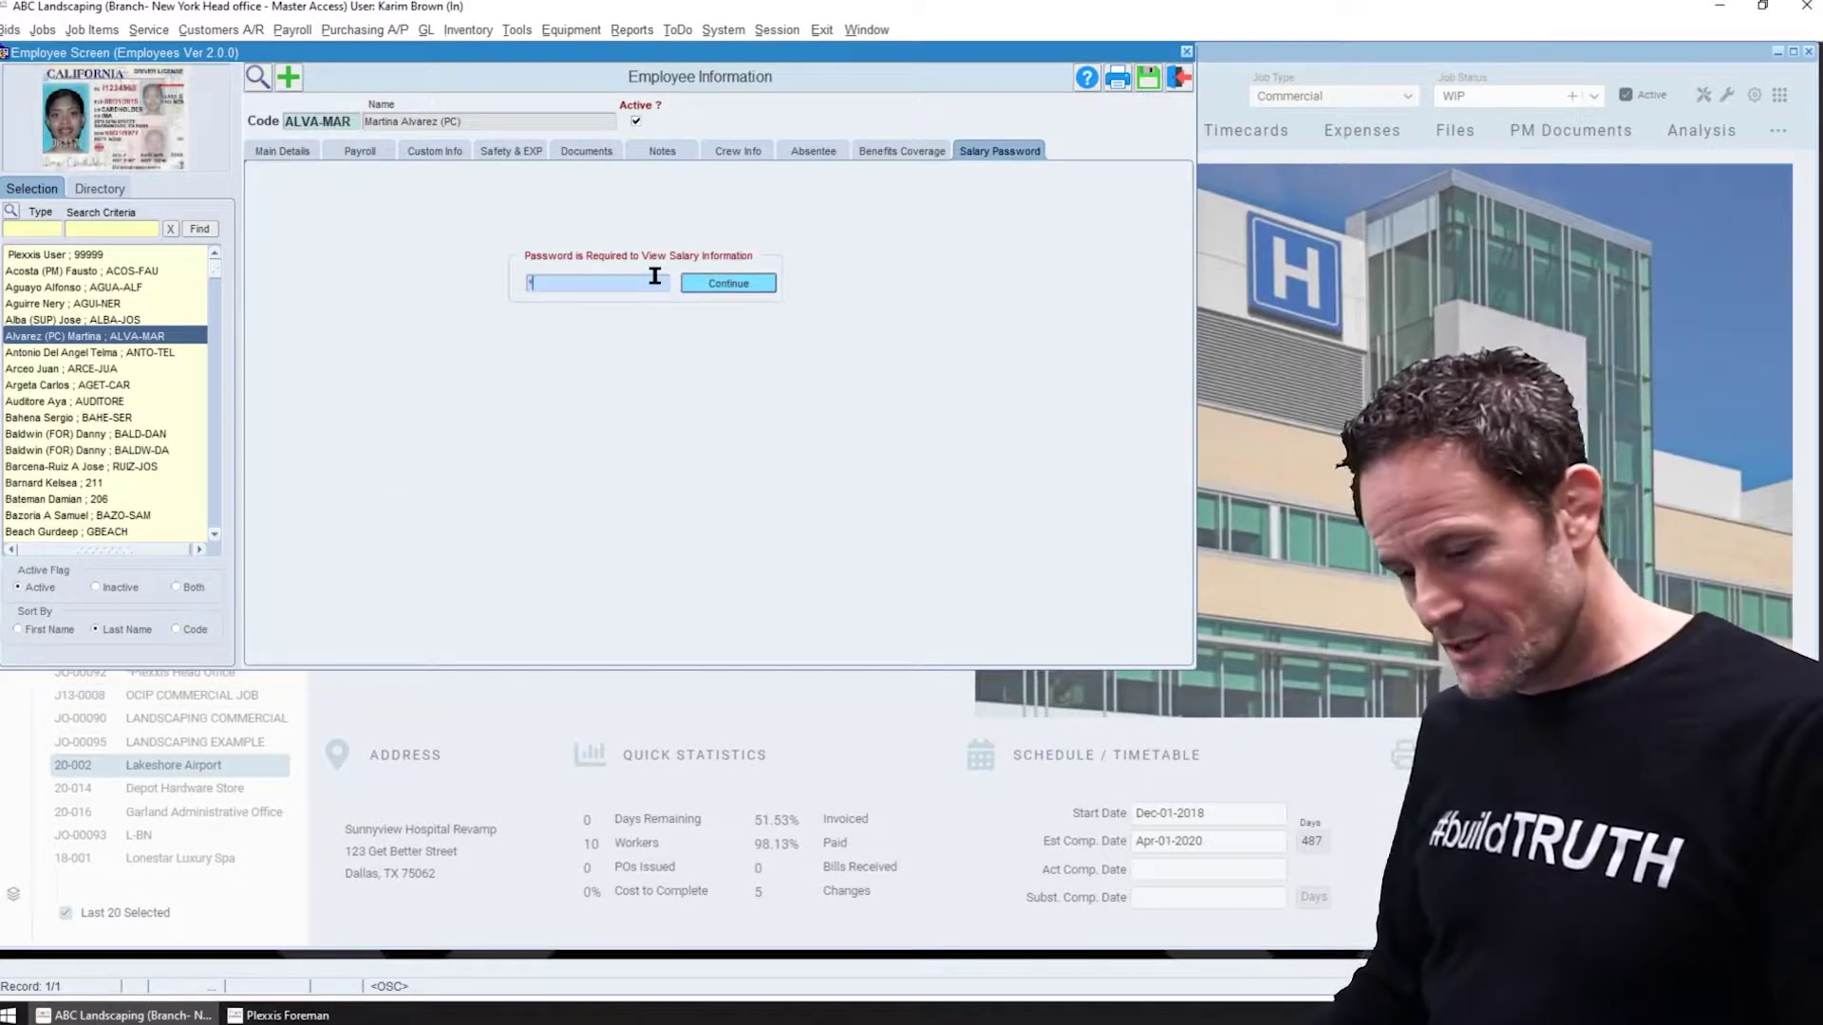
{"action": "type", "text": "****"}
{"action": "key", "text": "Return"}
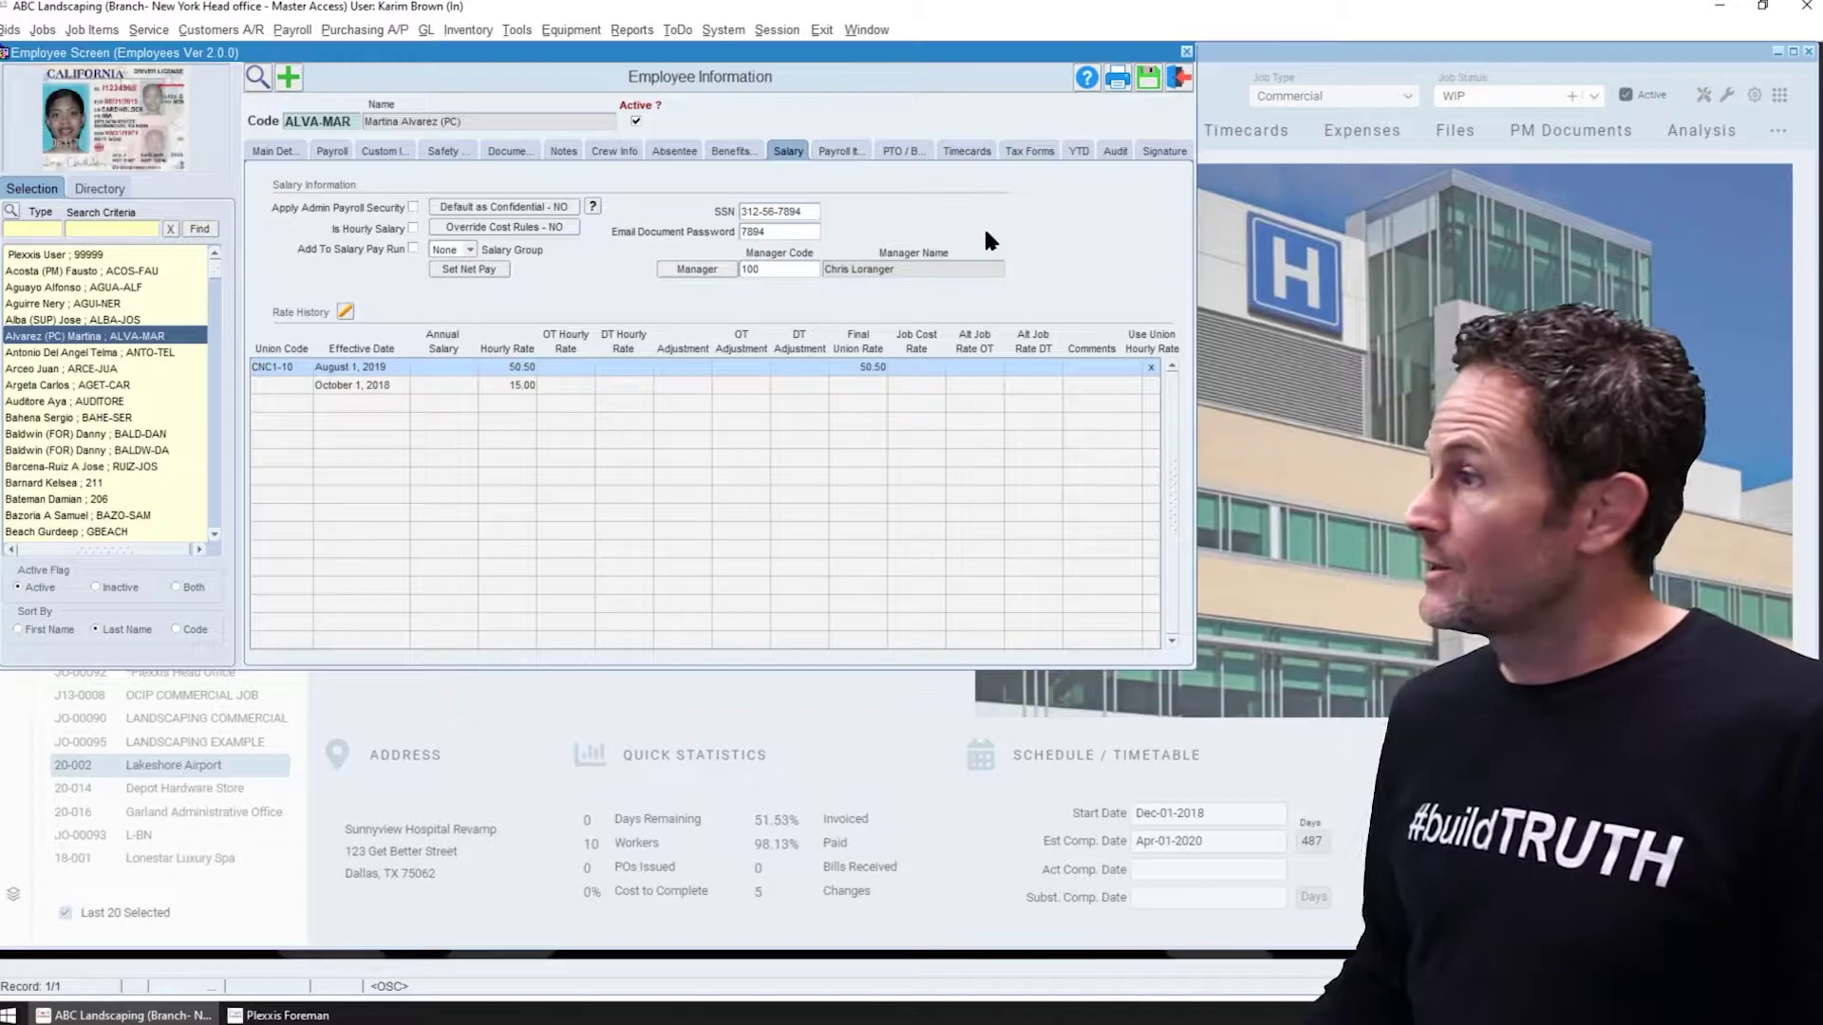
Review the PTO/Banked and Timecards tabs, then return to the Safety & Training and Skills lists
{"action": "left_click", "coordinate": [904, 148]}
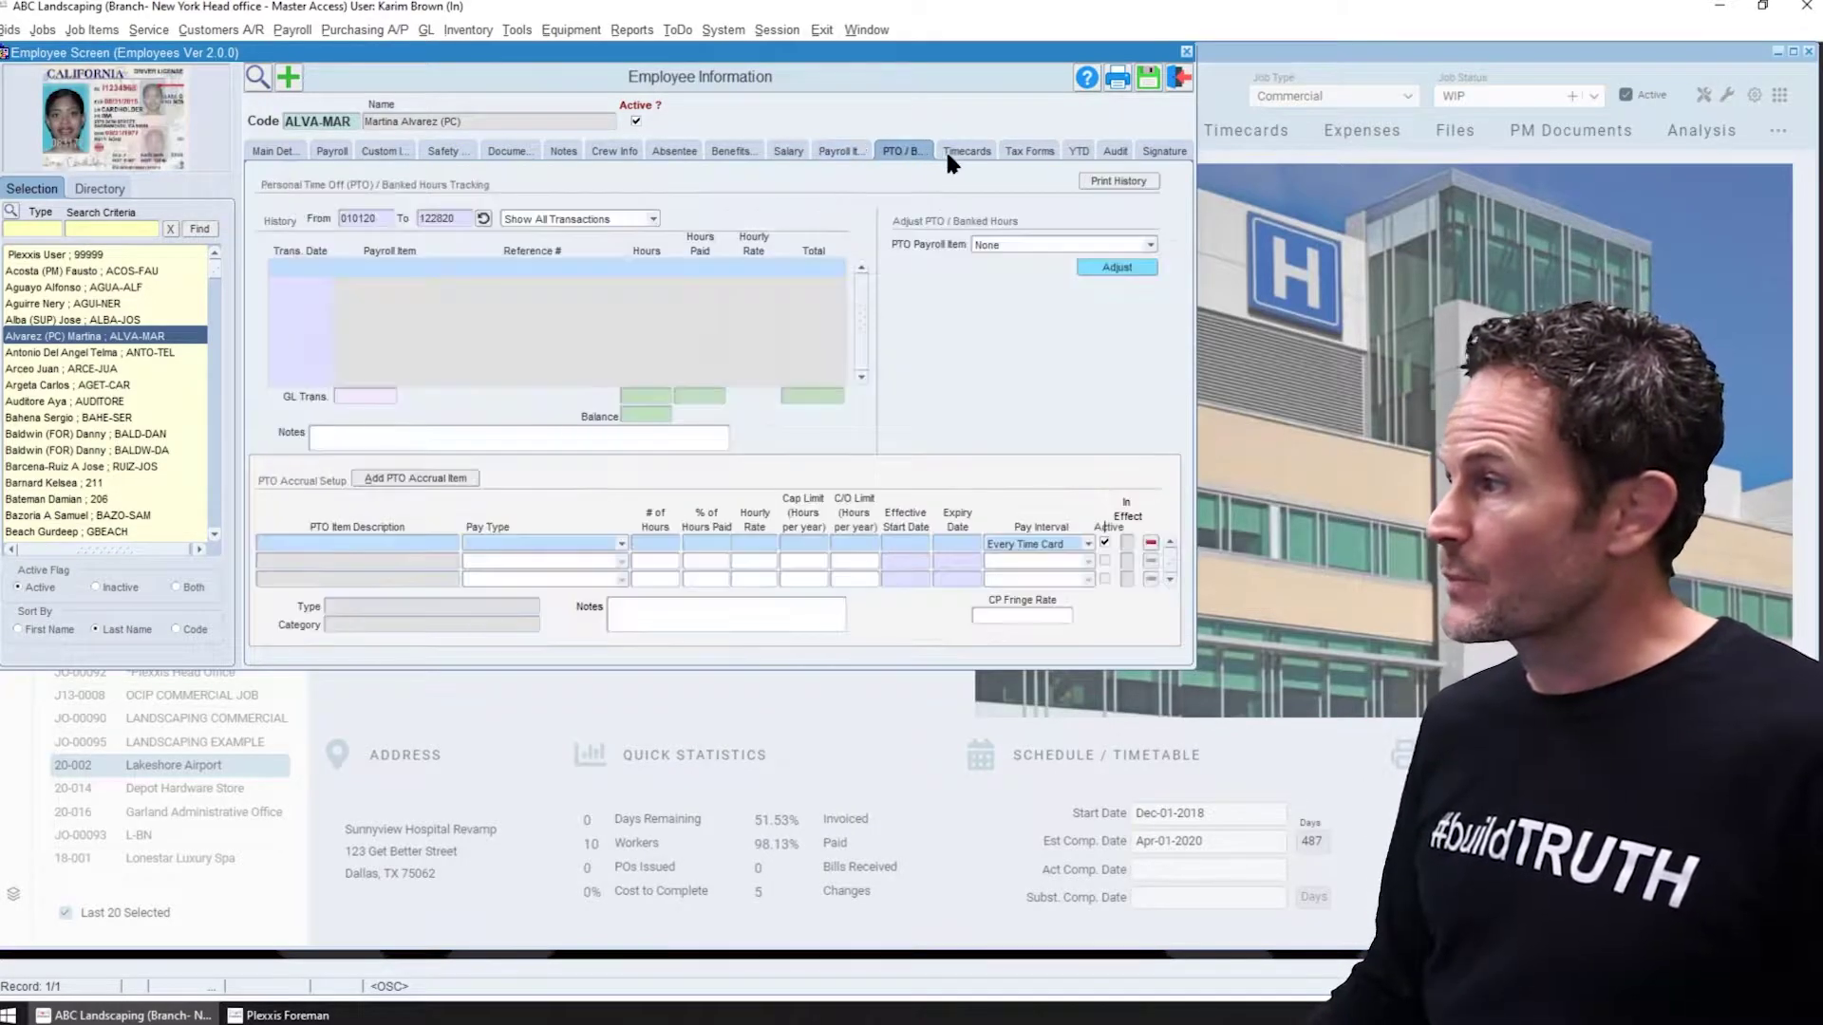
{"action": "left_click", "coordinate": [964, 154]}
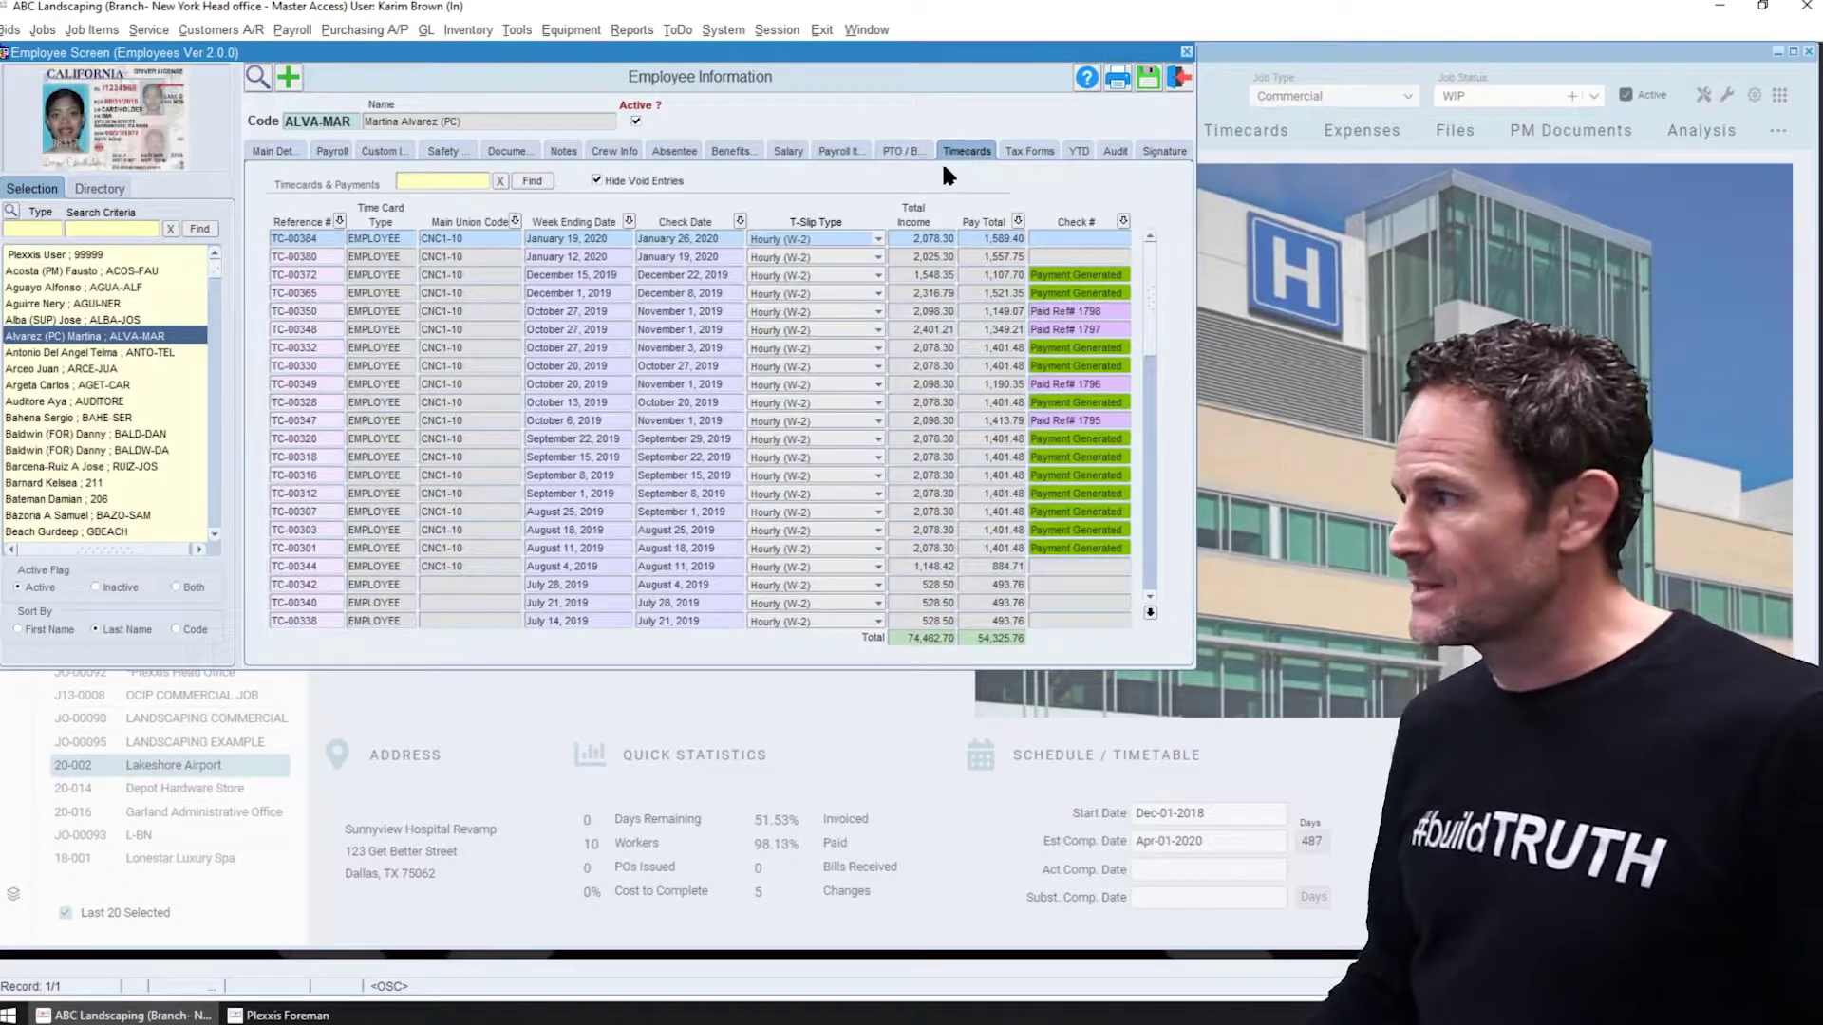
{"action": "left_click", "coordinate": [452, 147]}
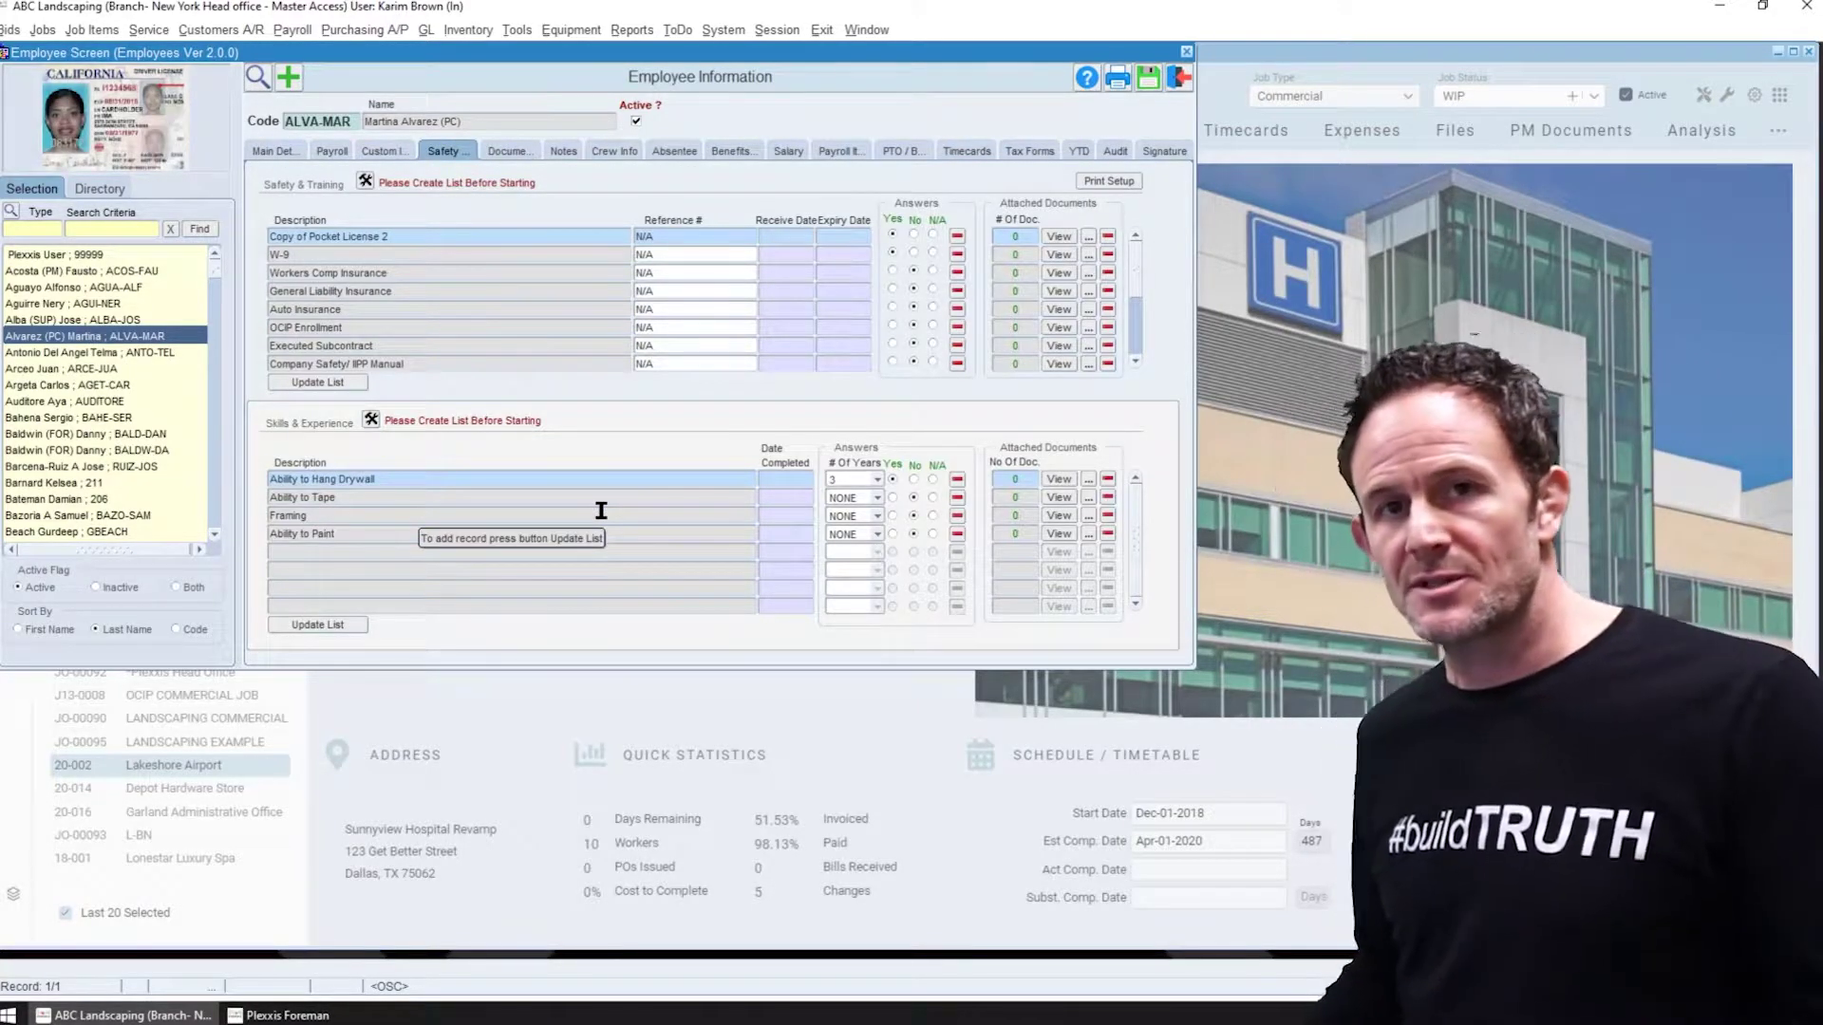
In Plexxis Foreman, open Employees and view a worker's photo, contact details and skills
{"action": "left_click", "coordinate": [357, 1019]}
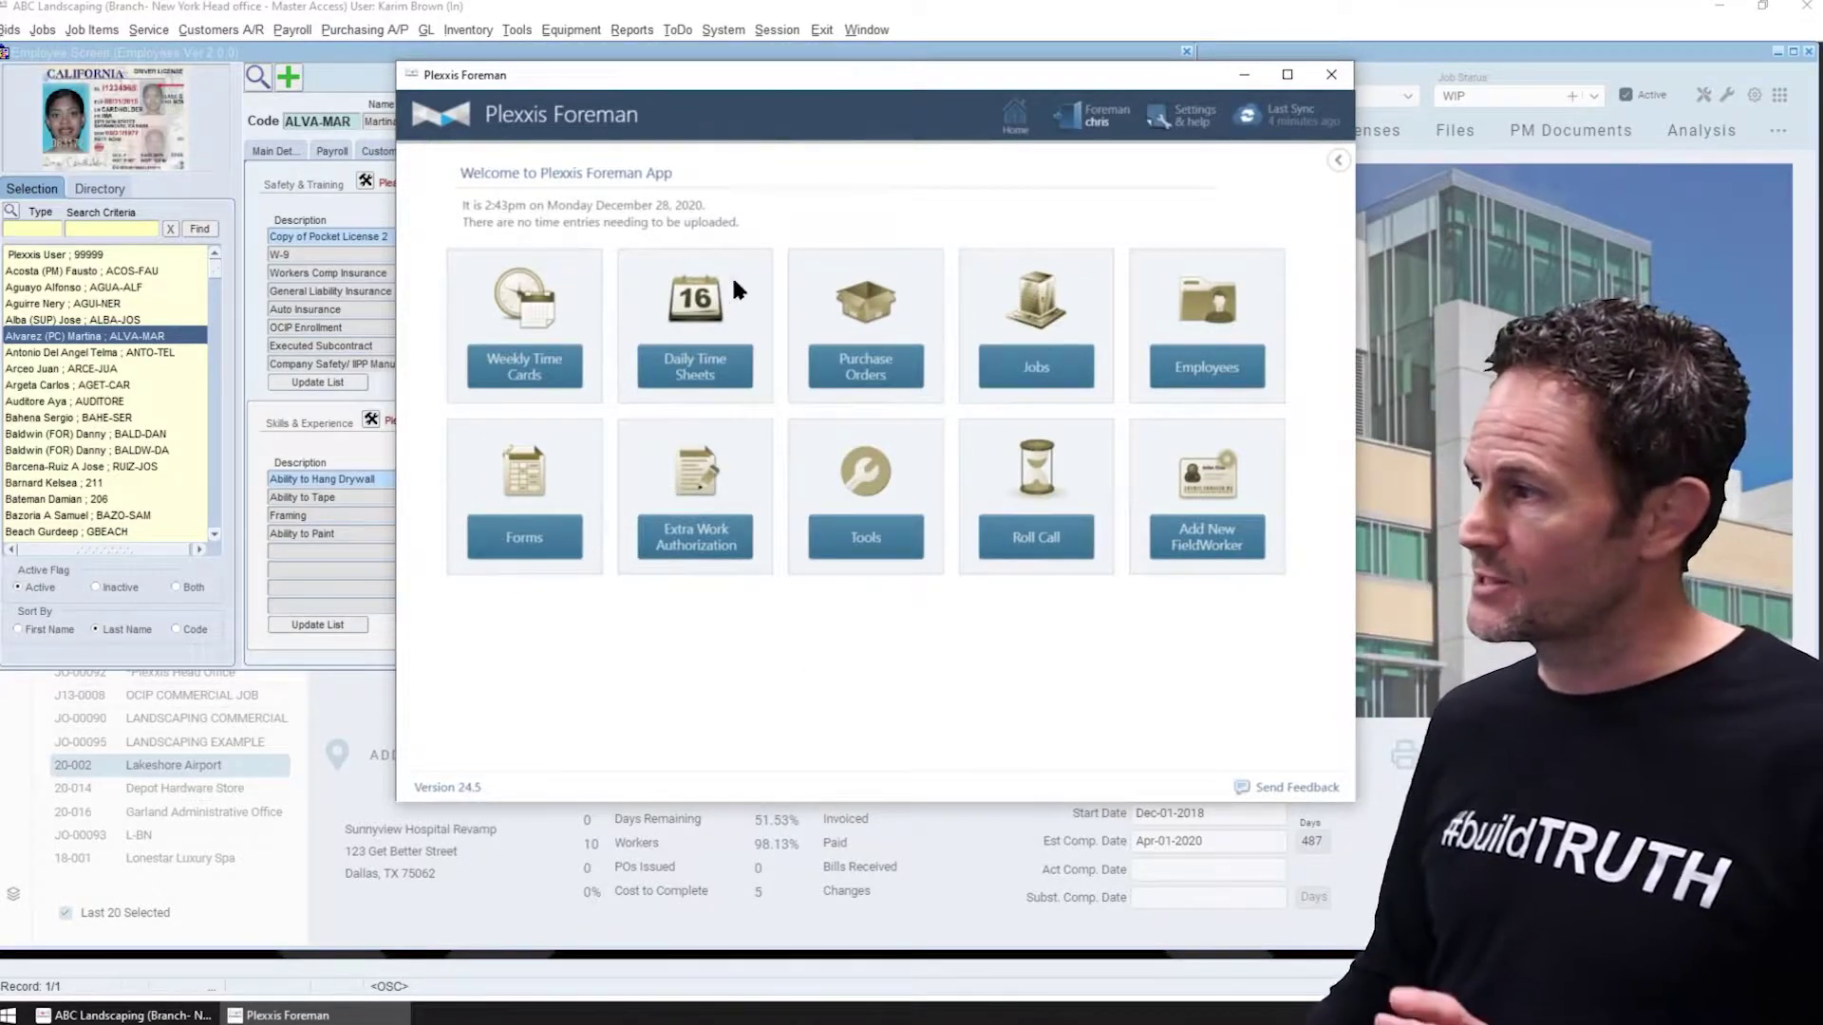
{"action": "left_click", "coordinate": [1182, 362]}
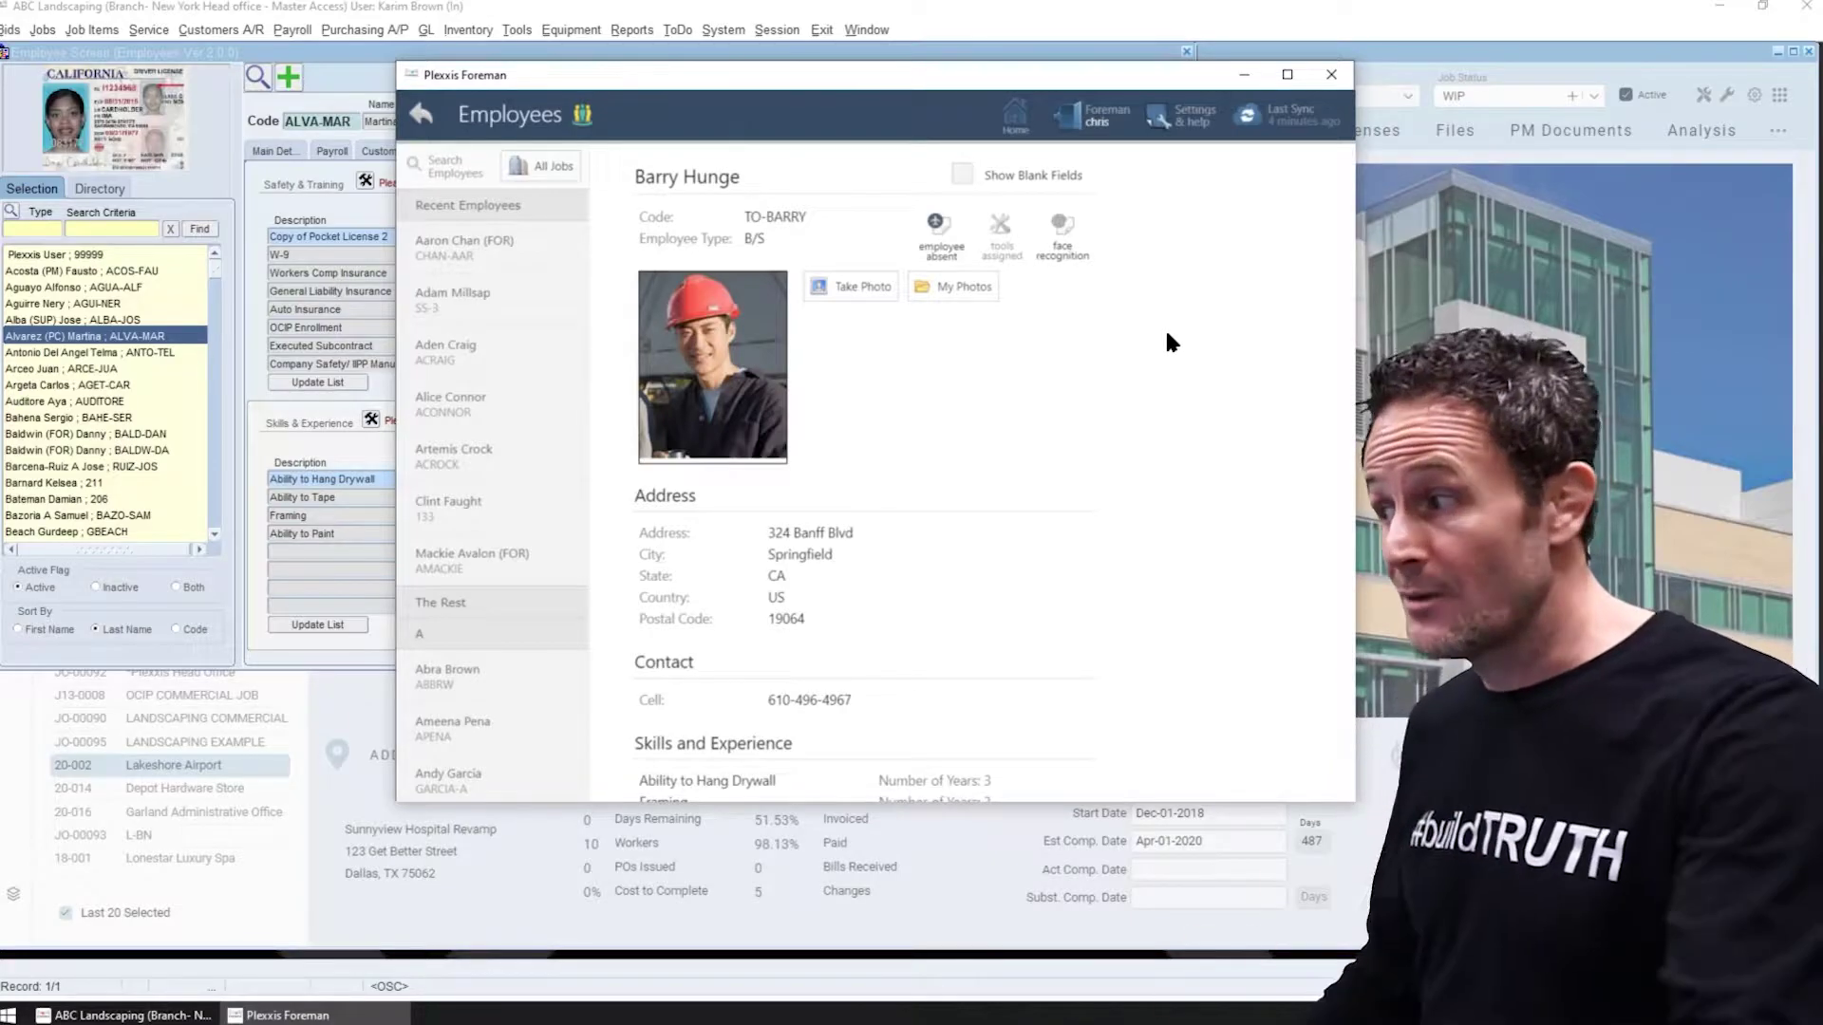
{"action": "scroll", "coordinate": [909, 471], "scroll_direction": "down", "scroll_amount": 3}
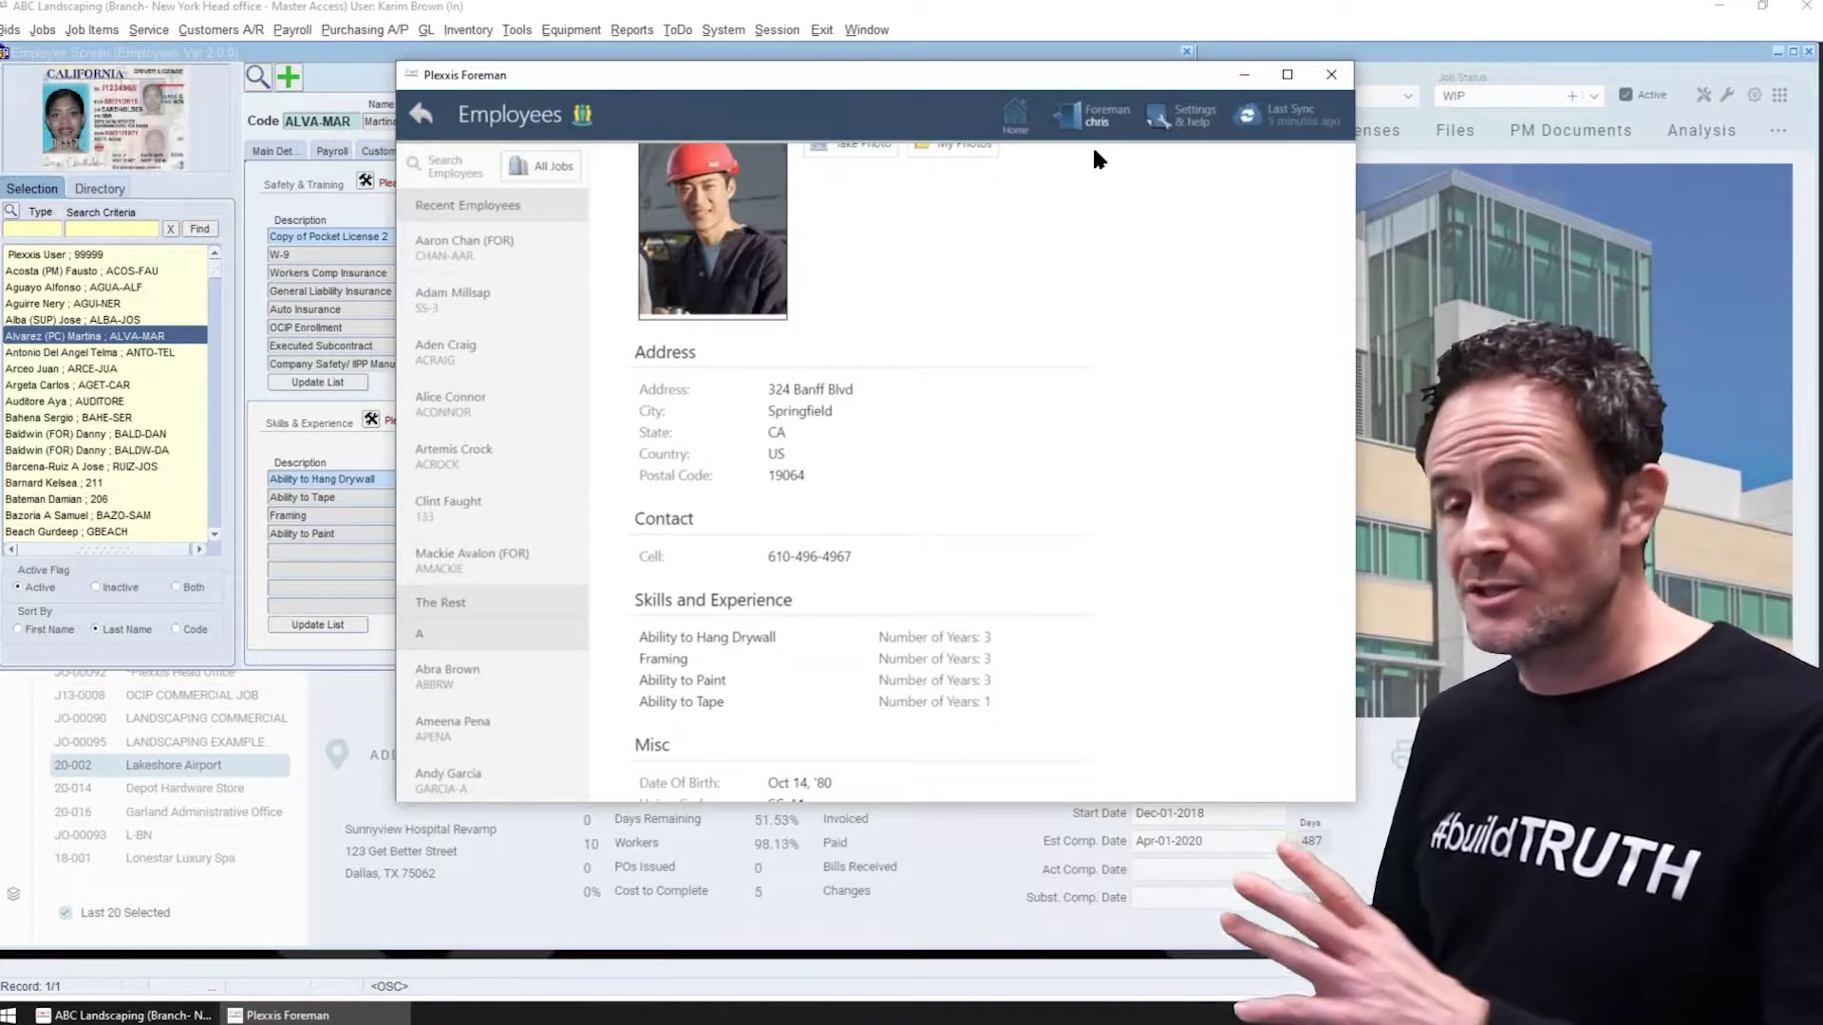
Open Daily Time Tracking for job J16-0004 on Floor 1
{"action": "left_click", "coordinate": [1012, 121]}
{"action": "left_click", "coordinate": [702, 379]}
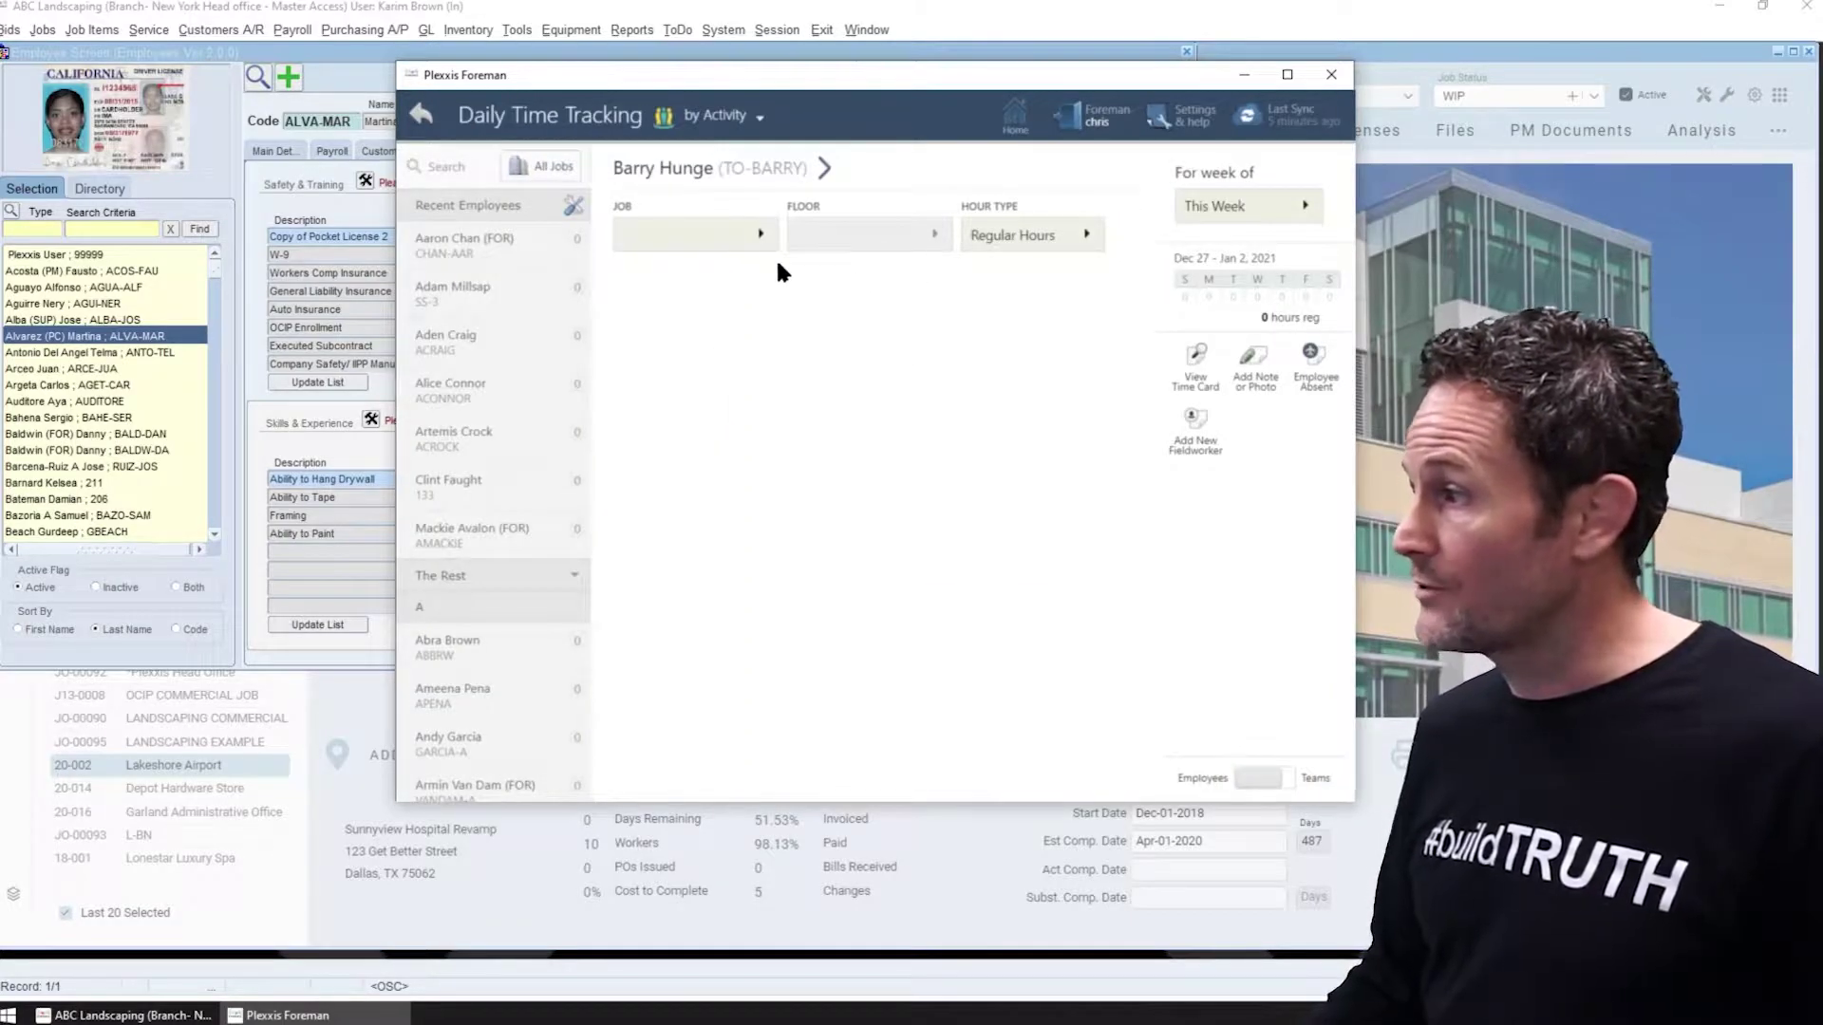
{"action": "left_click", "coordinate": [771, 249]}
{"action": "left_click", "coordinate": [698, 380]}
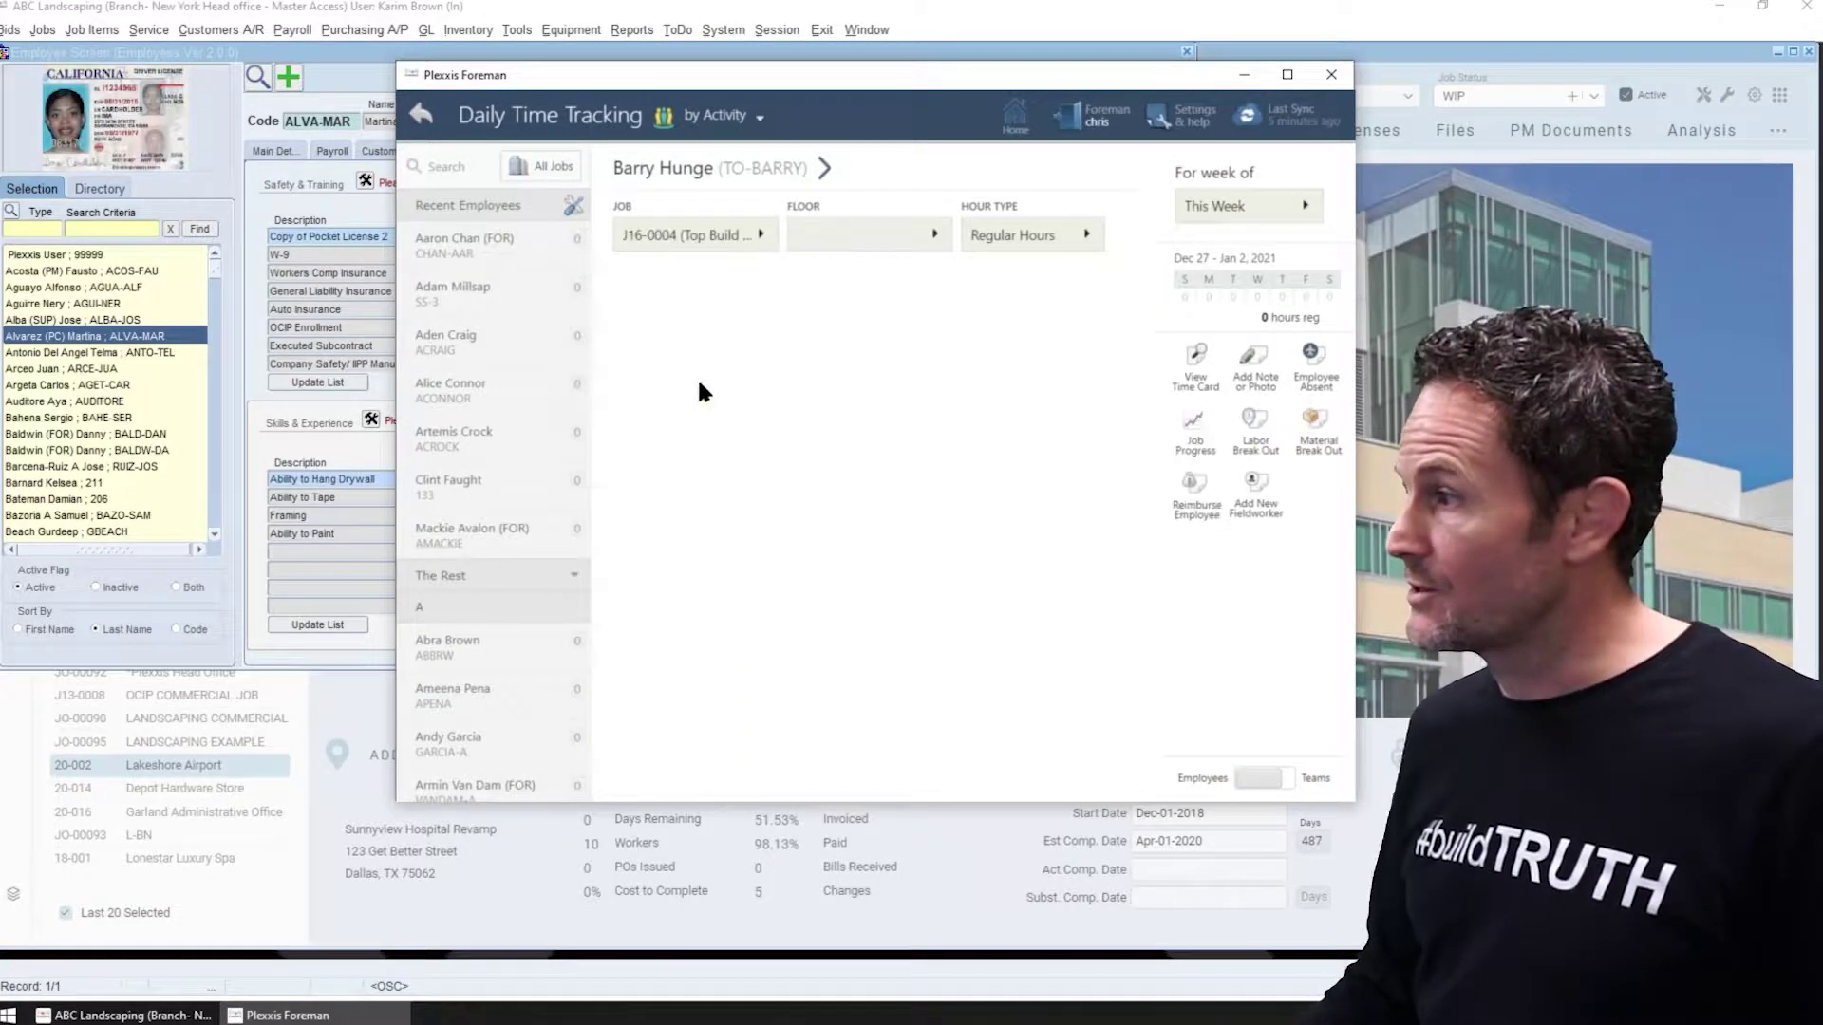
{"action": "left_click", "coordinate": [858, 249]}
{"action": "left_click", "coordinate": [864, 410]}
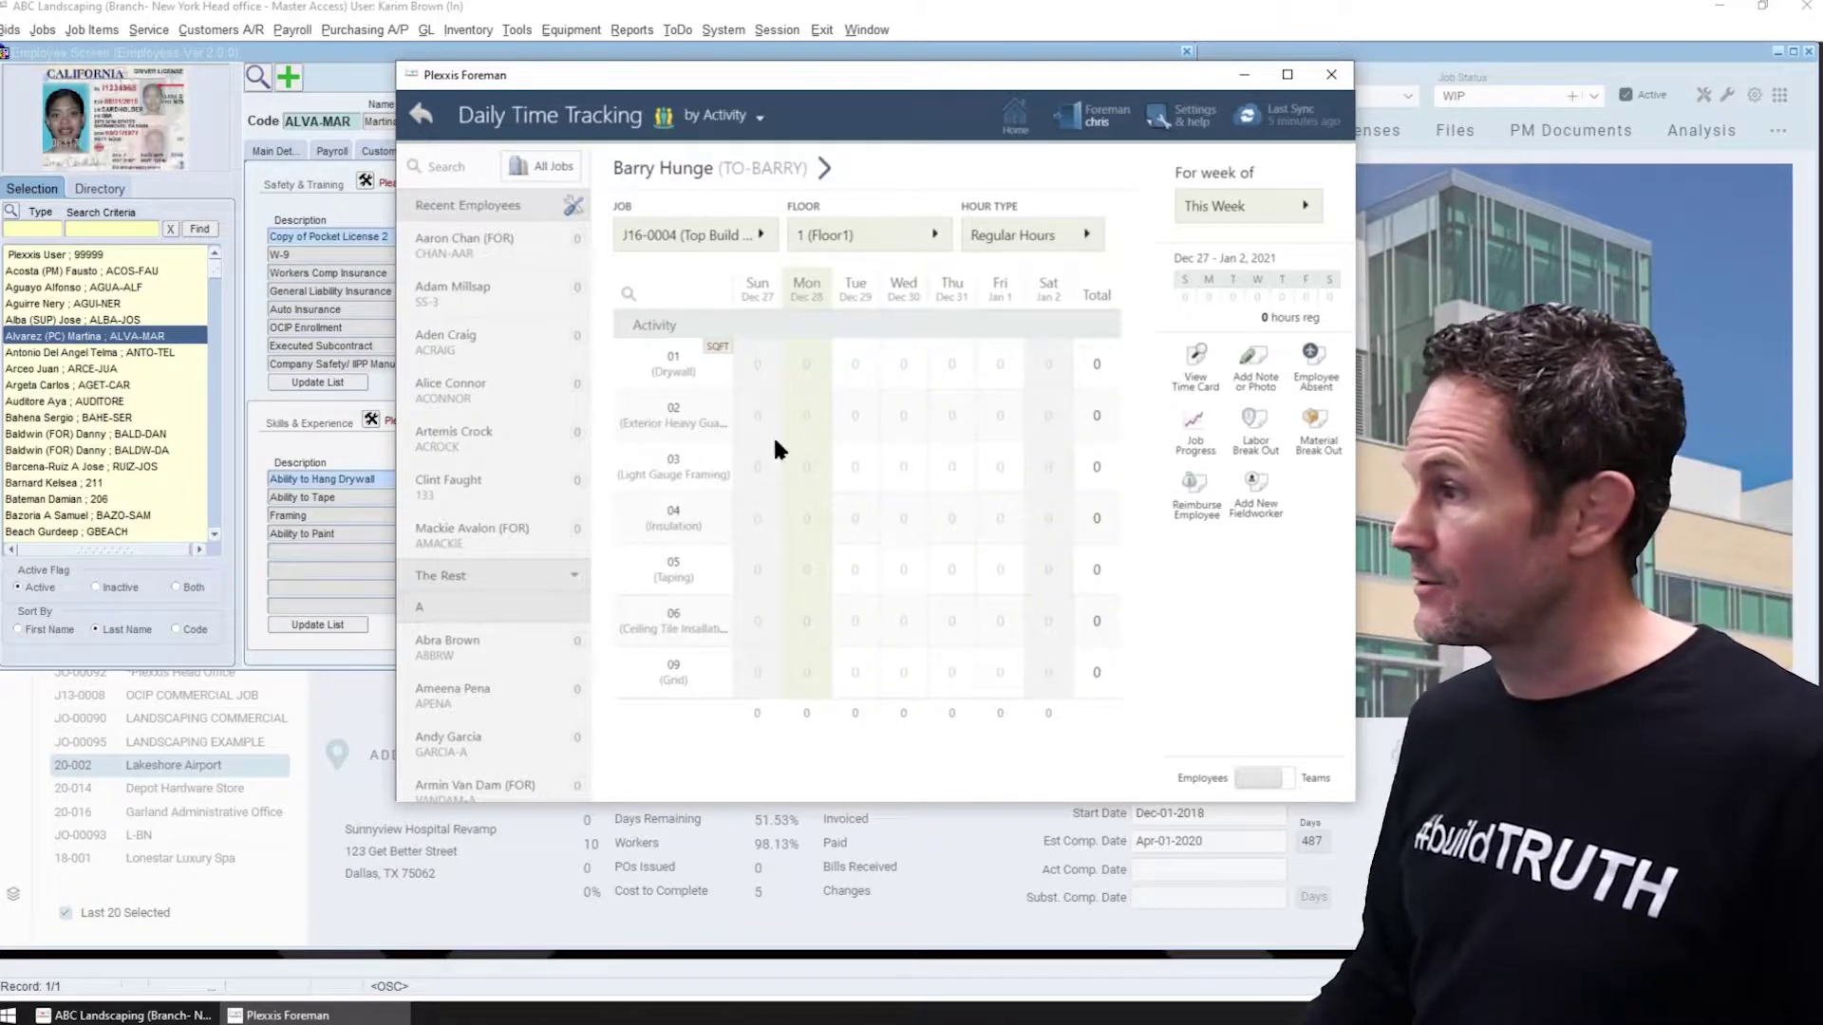
Begin adding a fieldworker, then filter the time entries to Floor 2
{"action": "left_click", "coordinate": [1260, 492]}
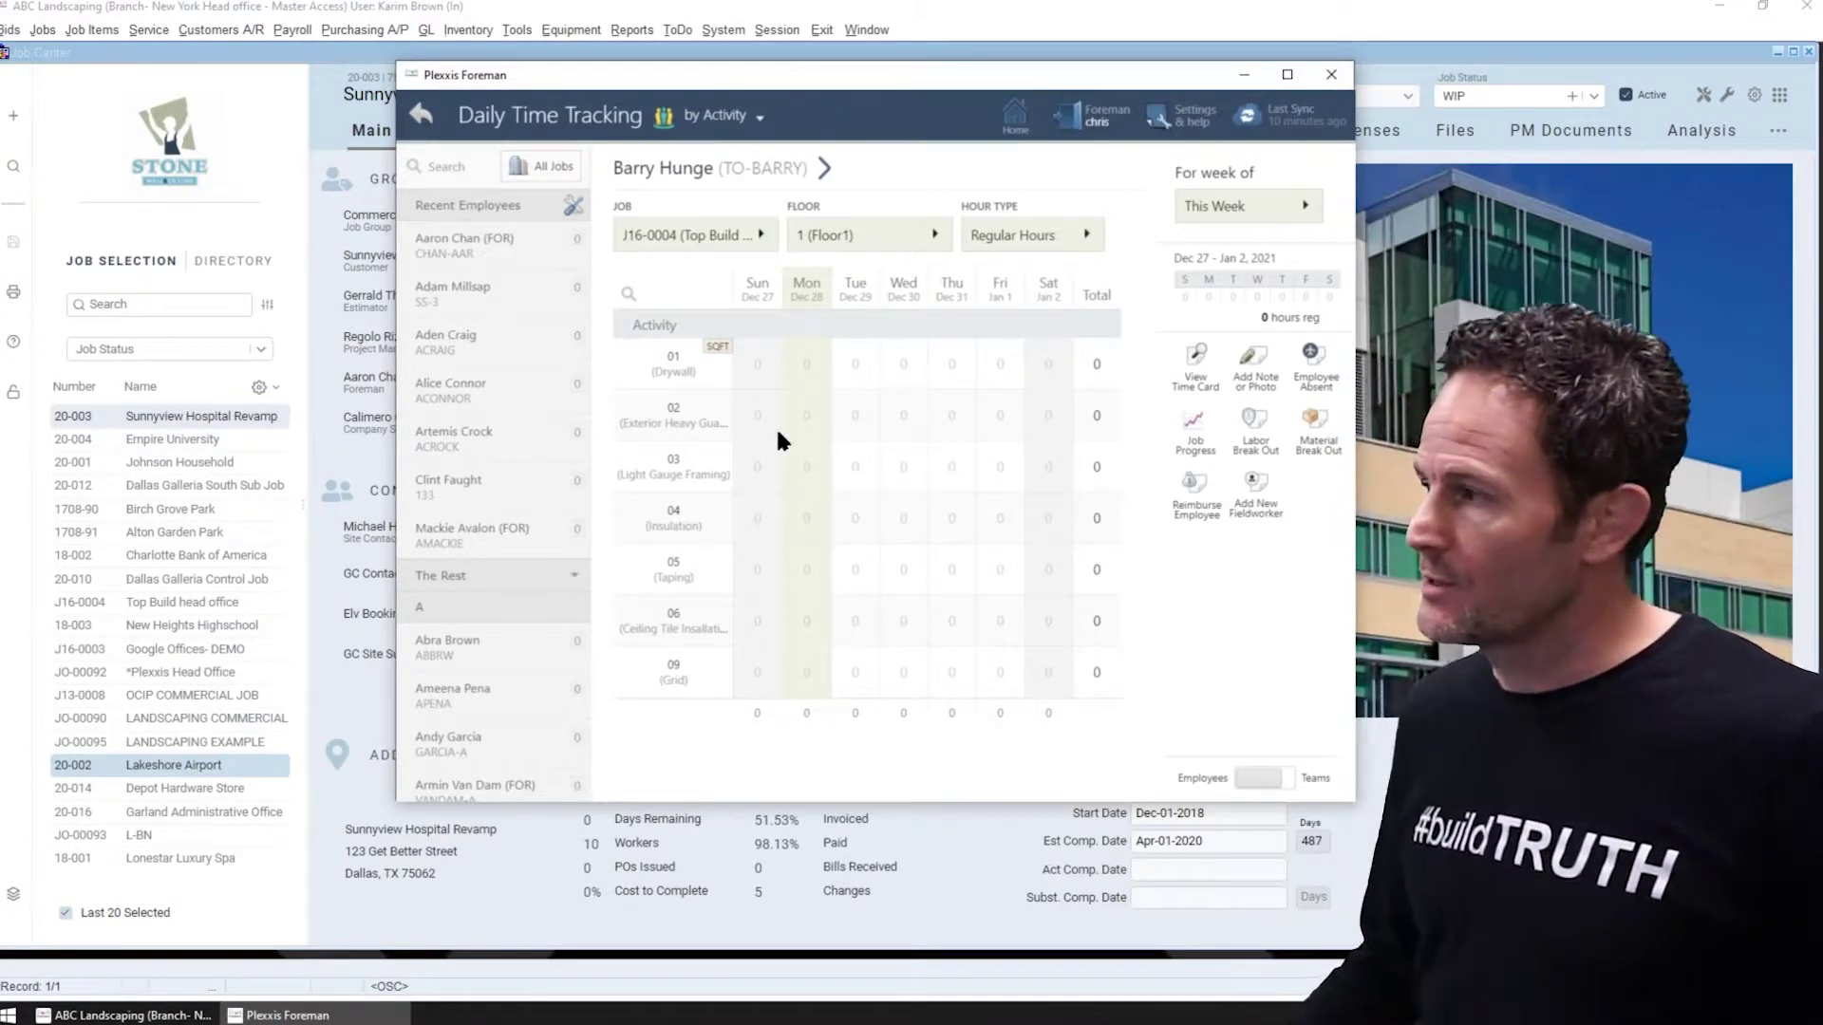
{"action": "left_click", "coordinate": [884, 247]}
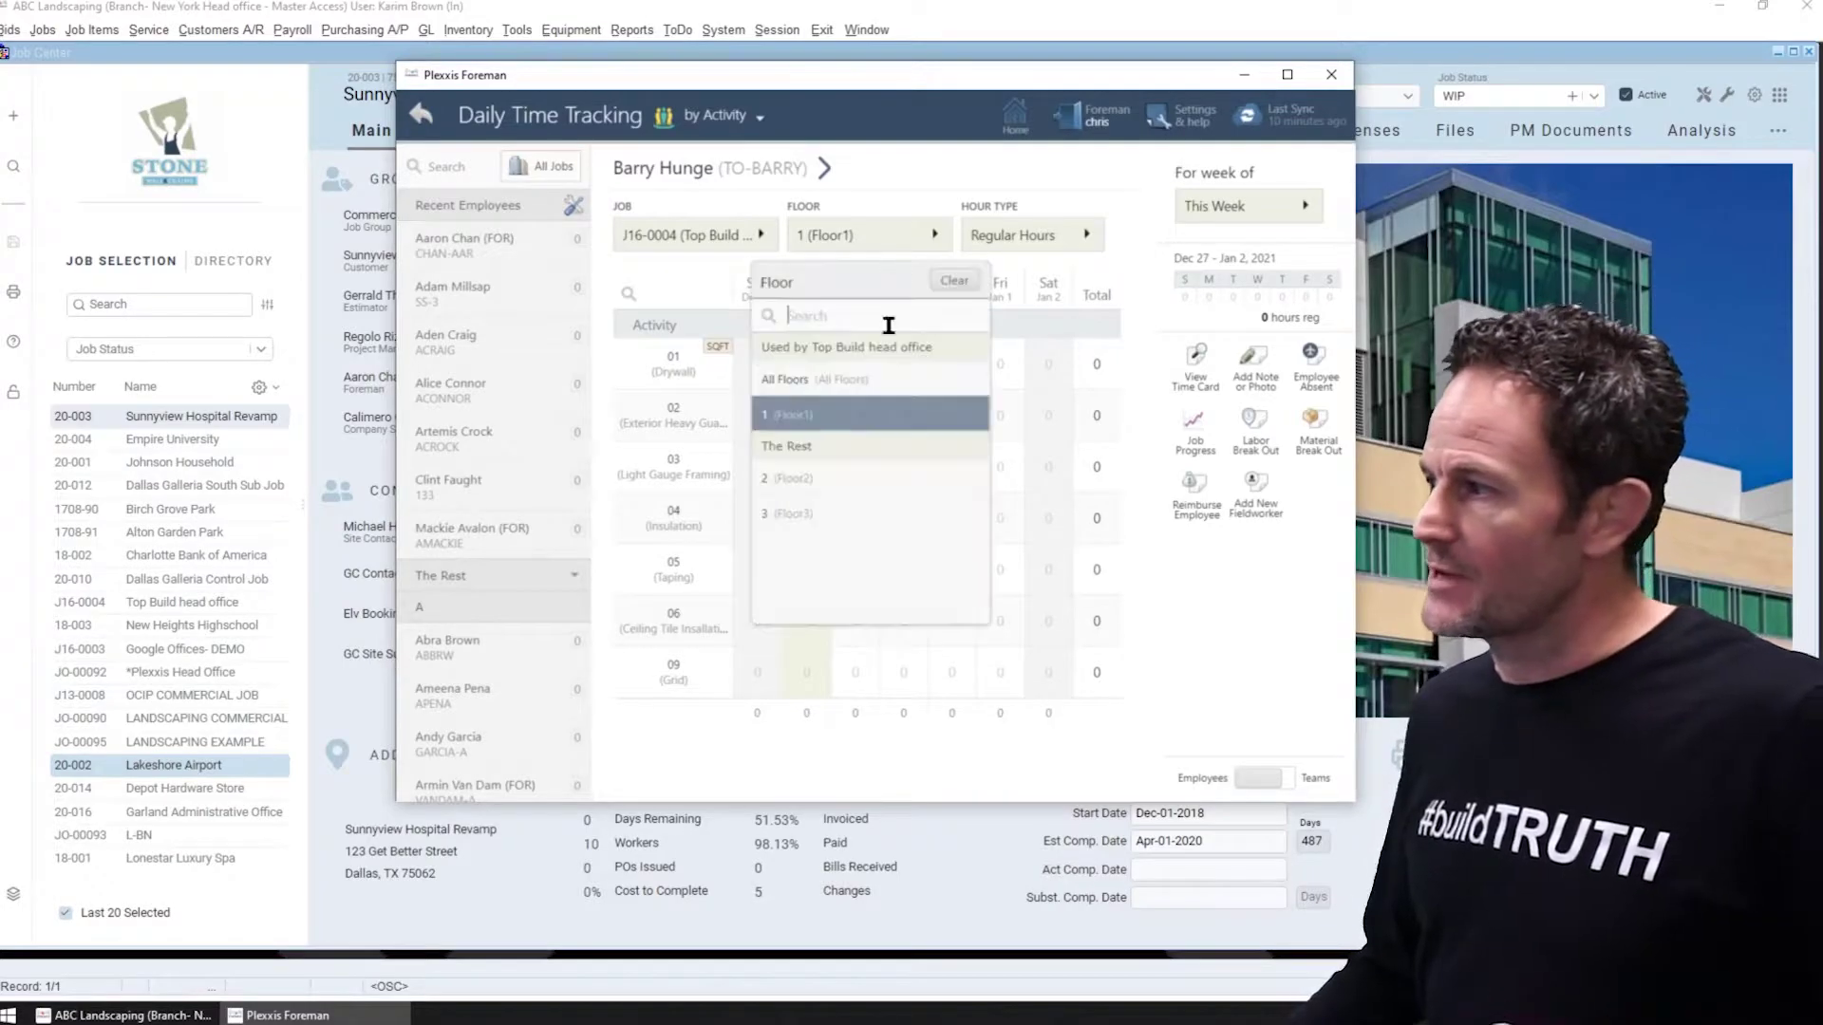
{"action": "left_click", "coordinate": [851, 480]}
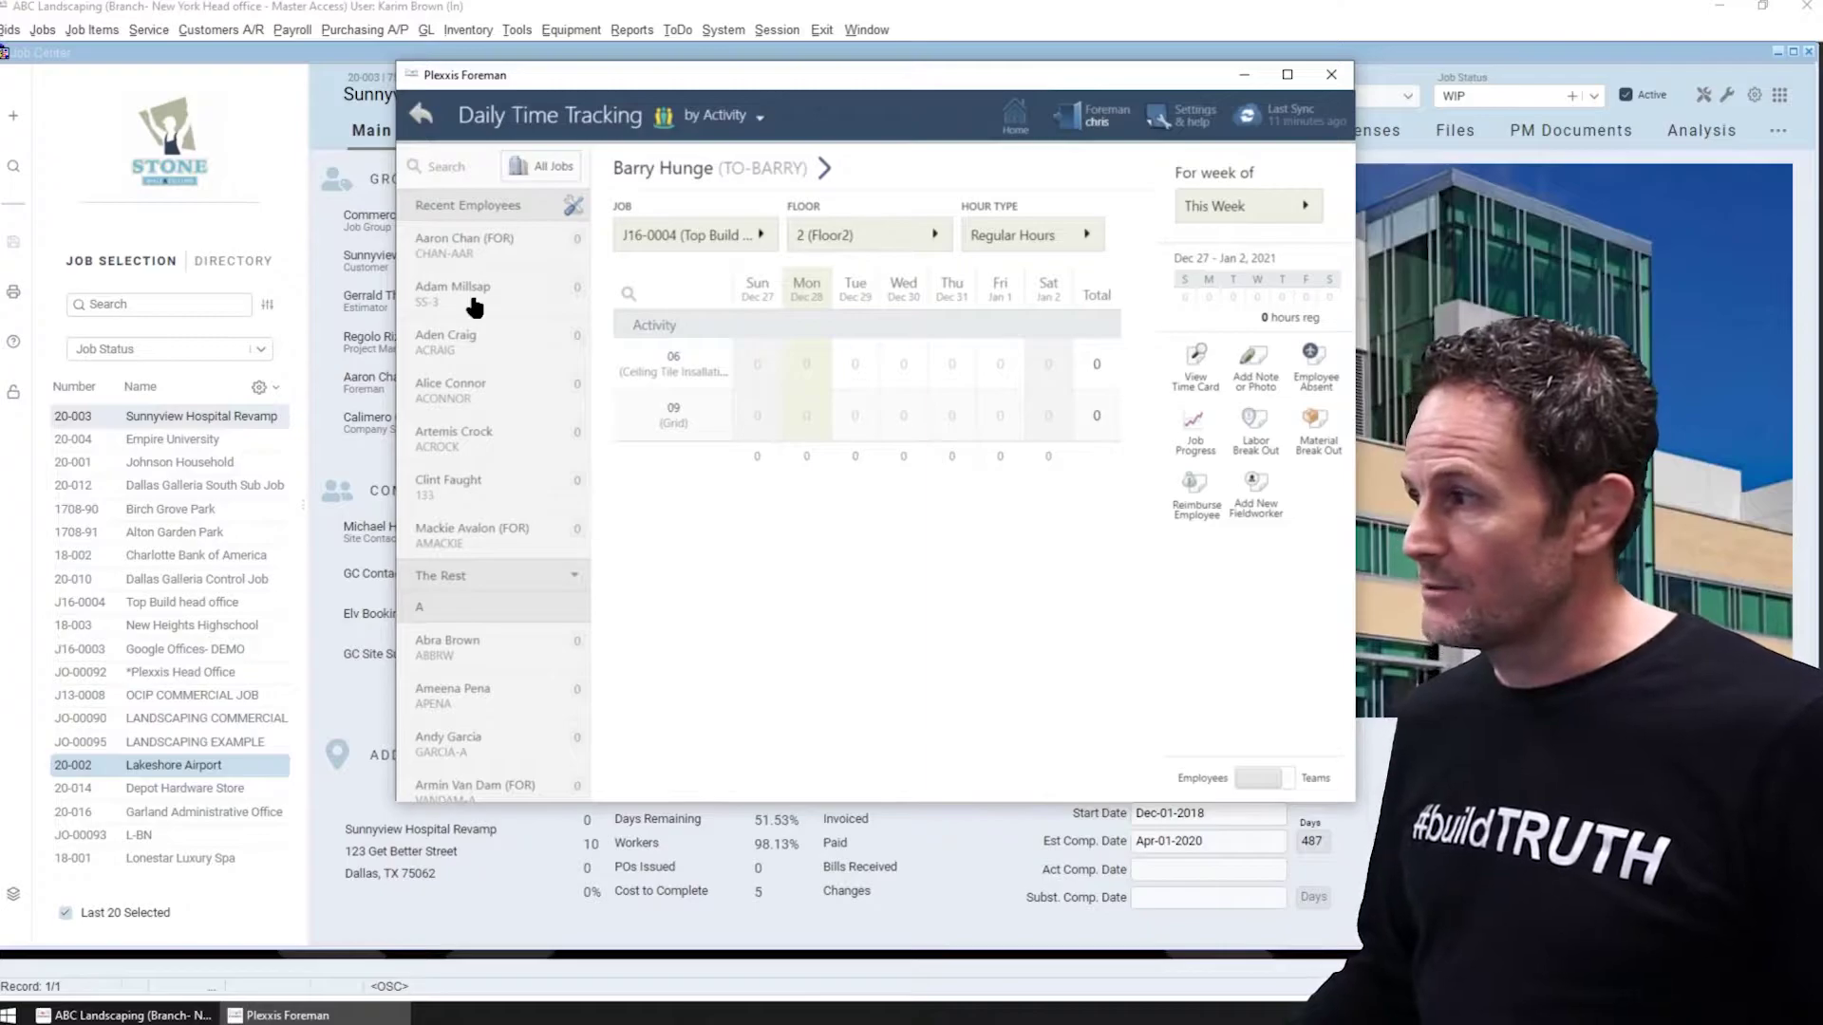
Switch to Teams entry and open the My Employees list in the list manager
{"action": "left_click", "coordinate": [1304, 788]}
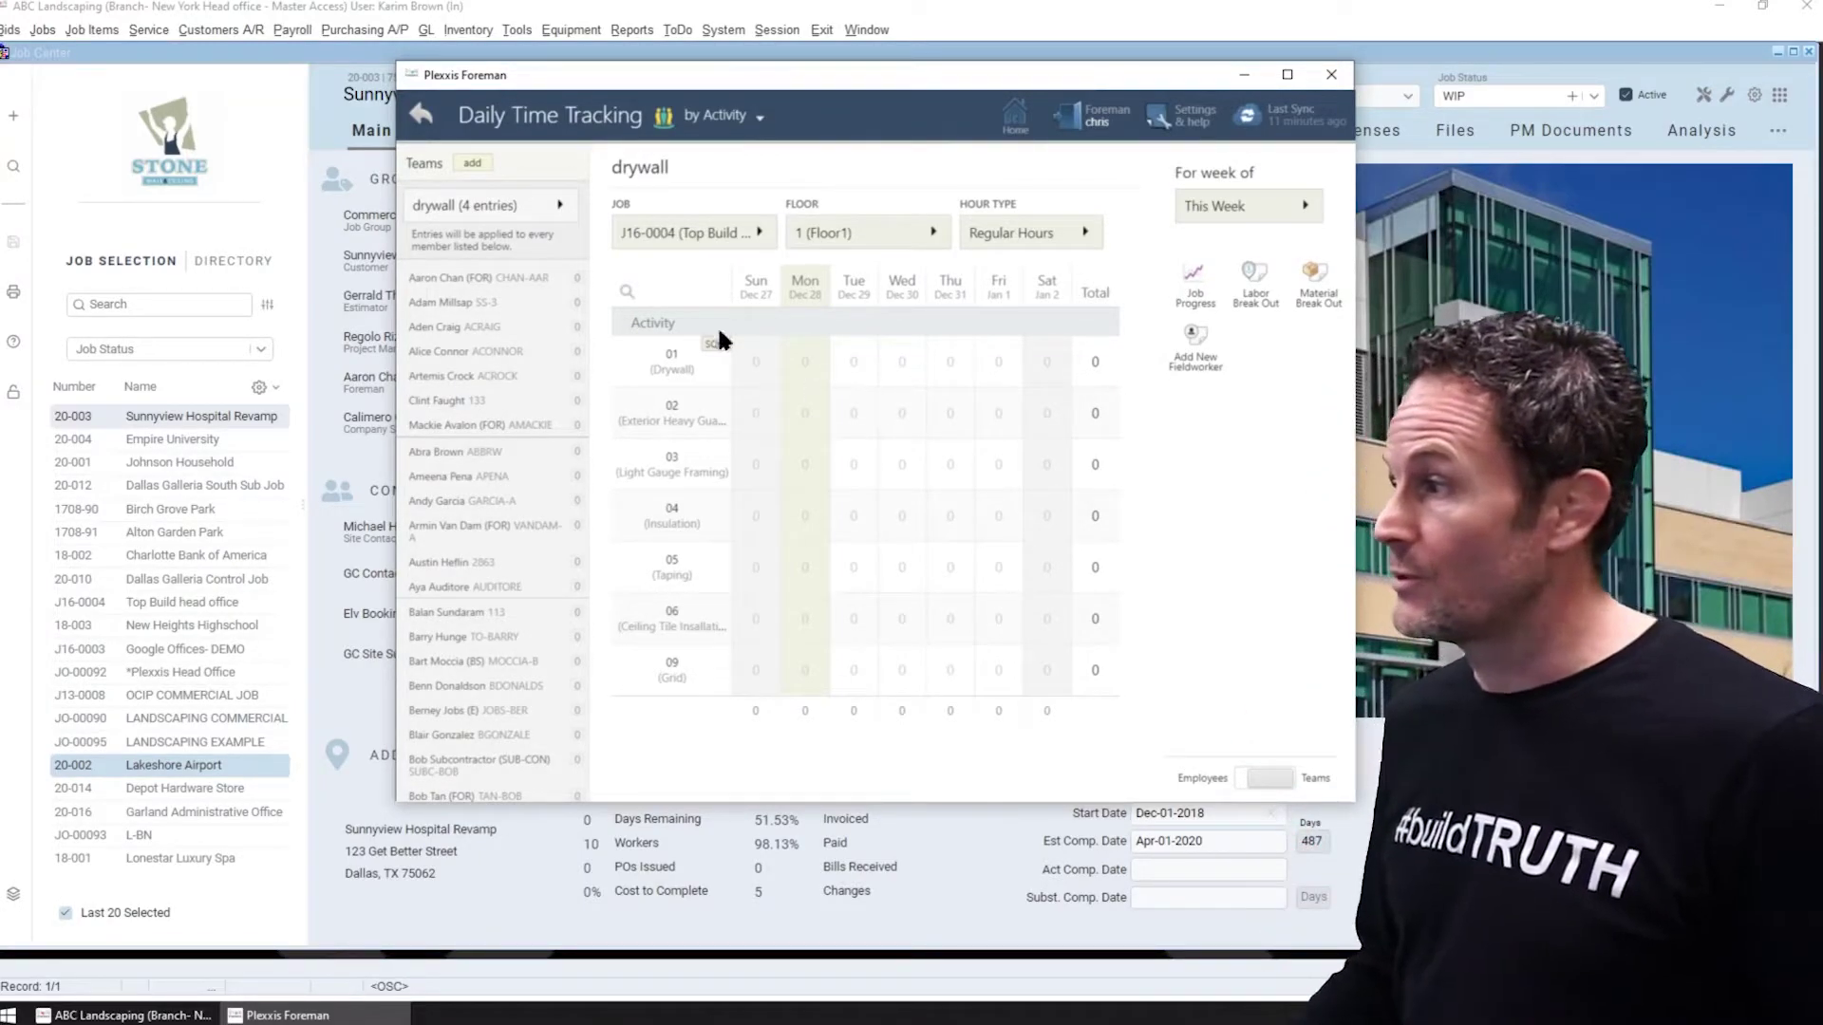
{"action": "left_click", "coordinate": [473, 163]}
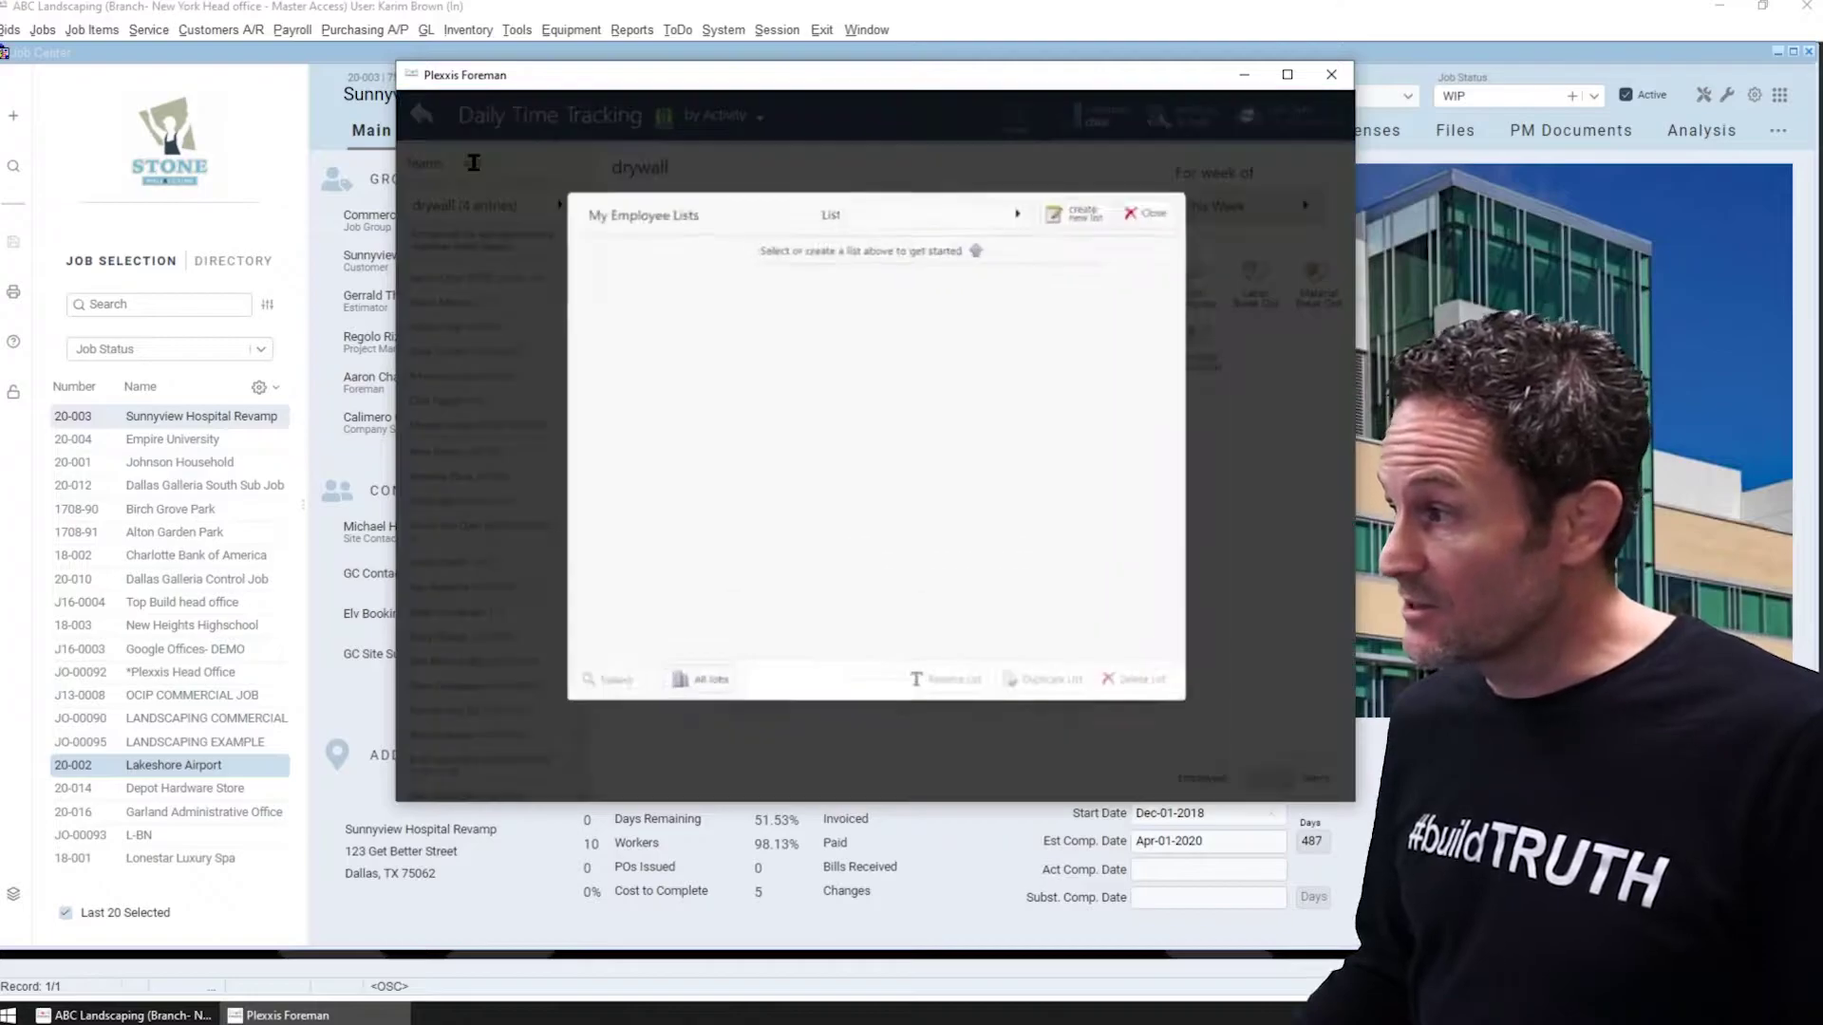
{"action": "left_click", "coordinate": [987, 190]}
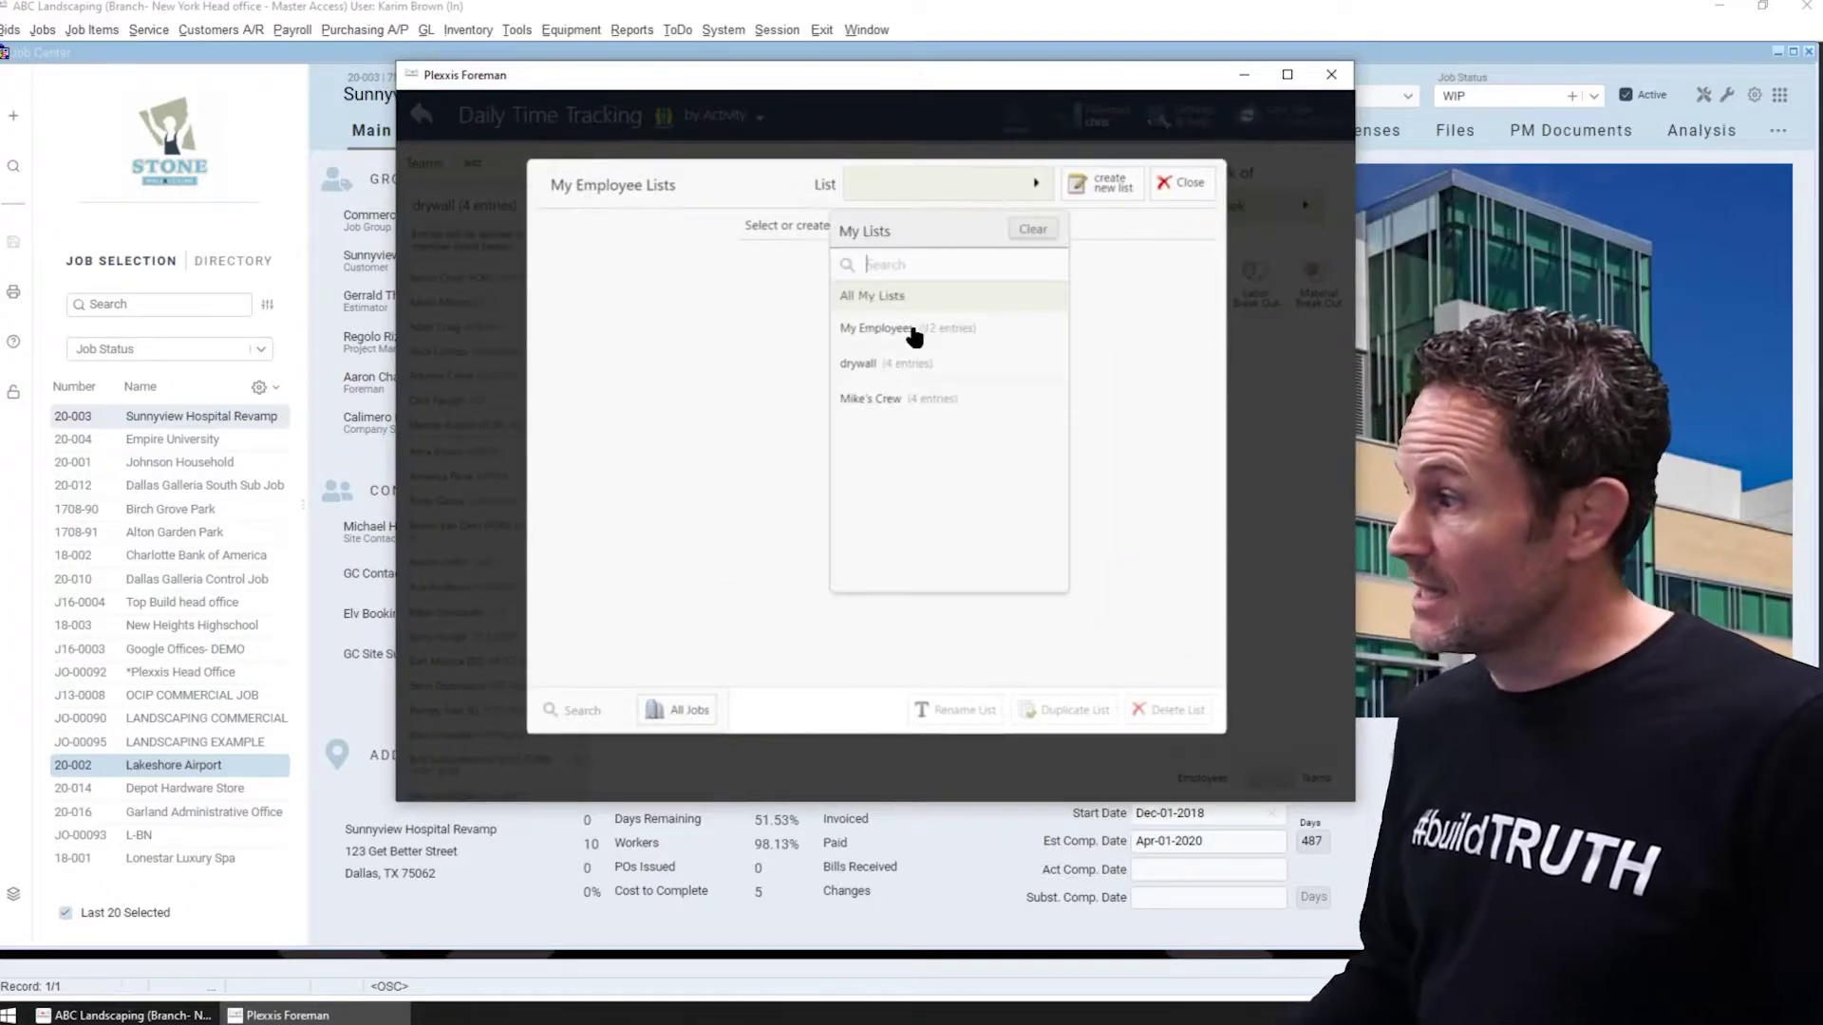
{"action": "left_click", "coordinate": [900, 332]}
Remove two employees from My Employees and add one new employee
{"action": "left_click", "coordinate": [879, 326]}
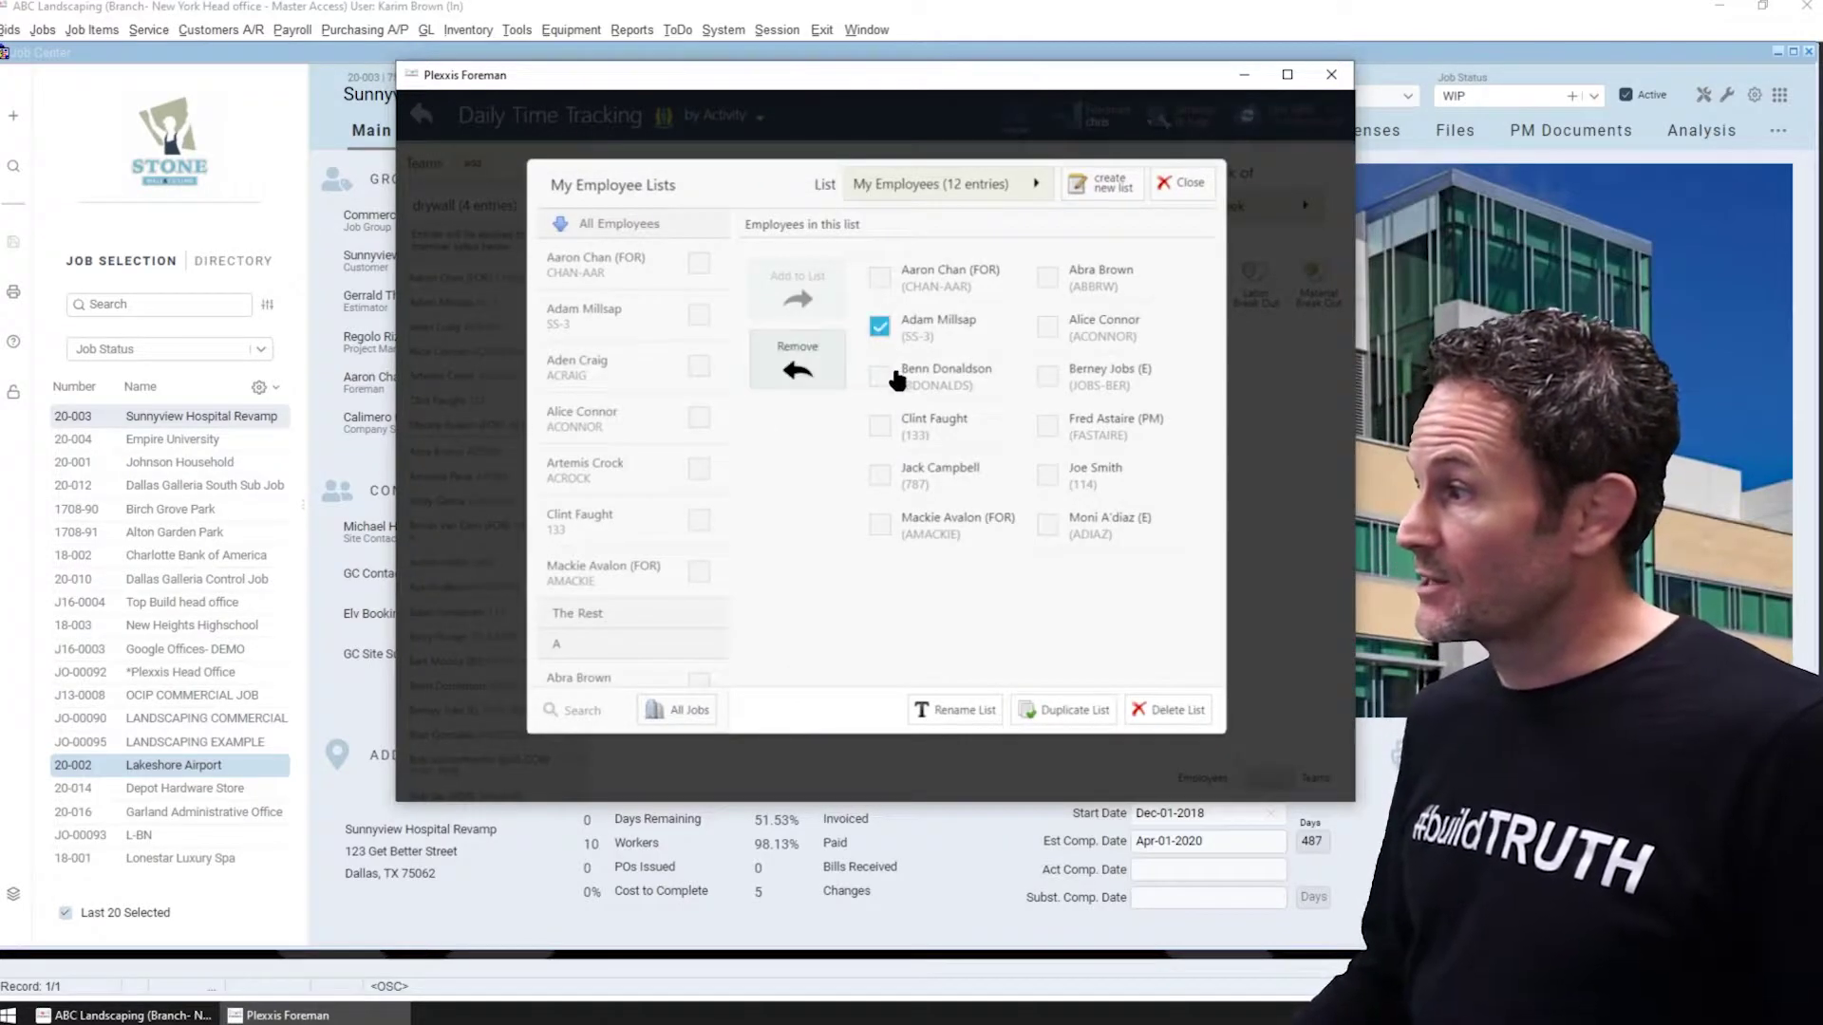
{"action": "left_click", "coordinate": [871, 377]}
{"action": "left_click", "coordinate": [813, 365]}
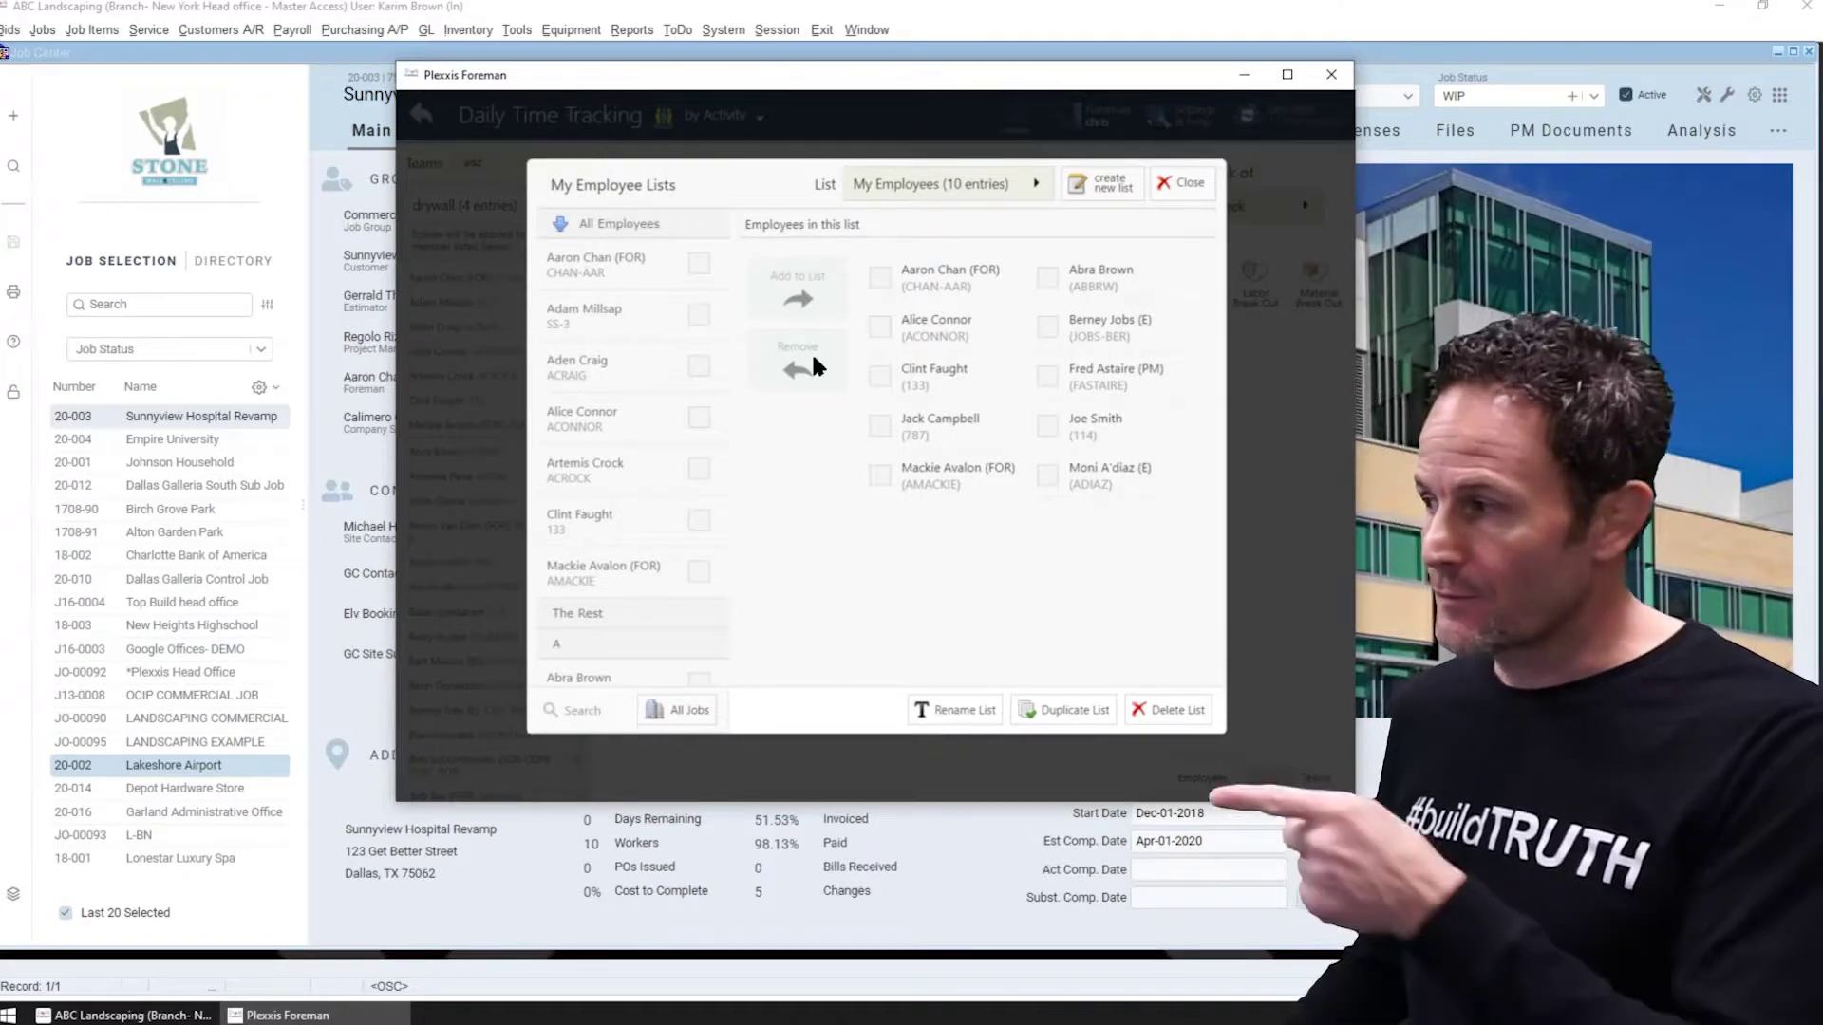
{"action": "left_click", "coordinate": [669, 475]}
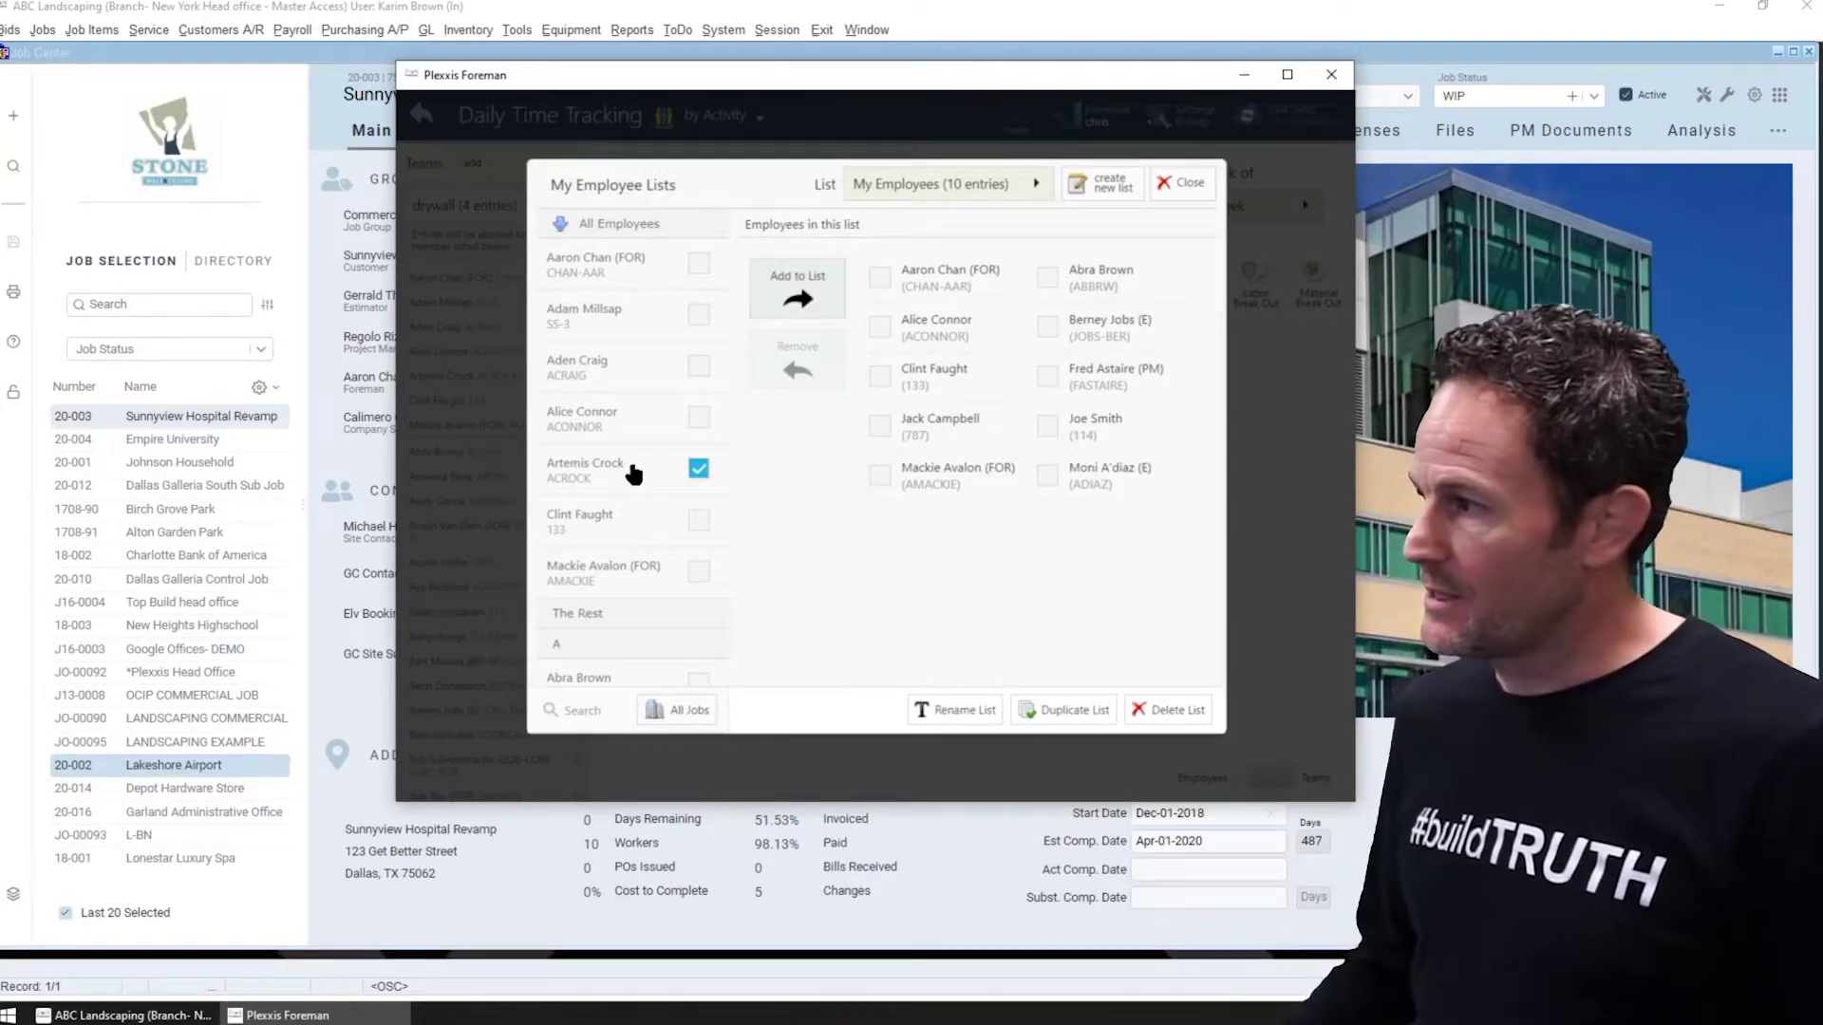
{"action": "left_click", "coordinate": [800, 294]}
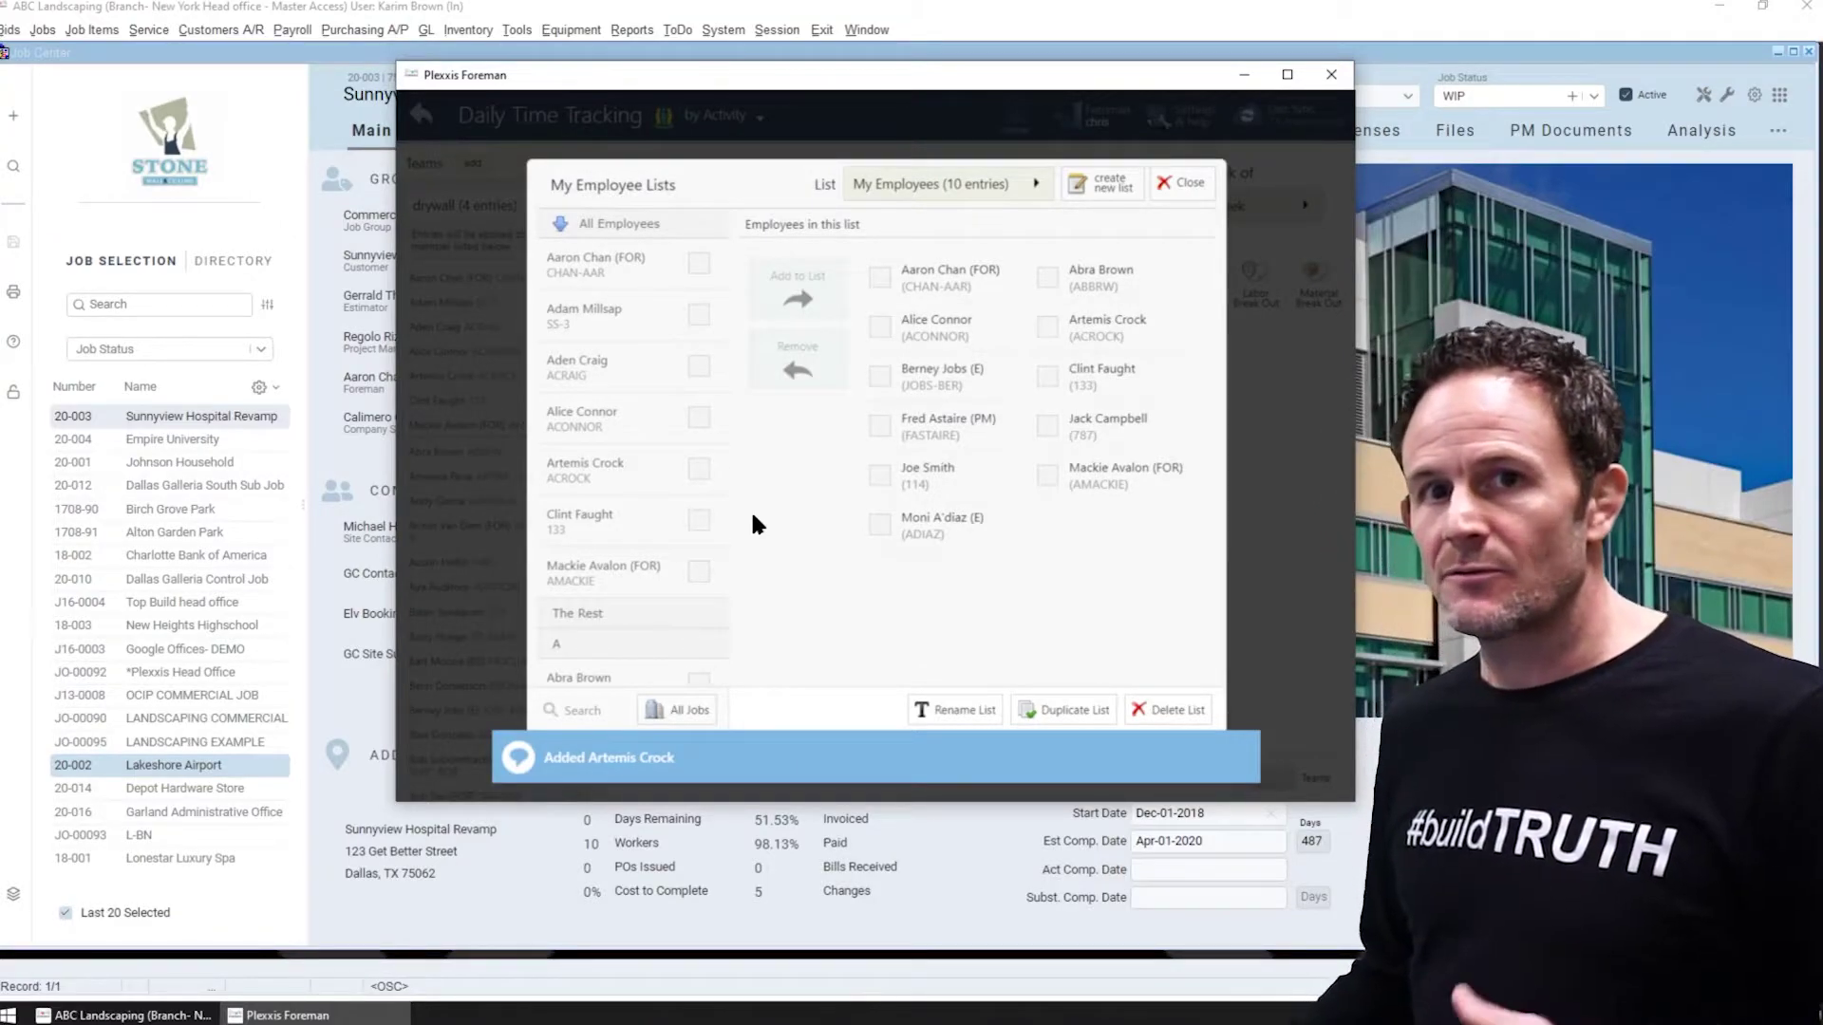
Close the lists dialog, view Roll Call and the Time Punch page, then go back Home
{"action": "left_click", "coordinate": [1291, 624]}
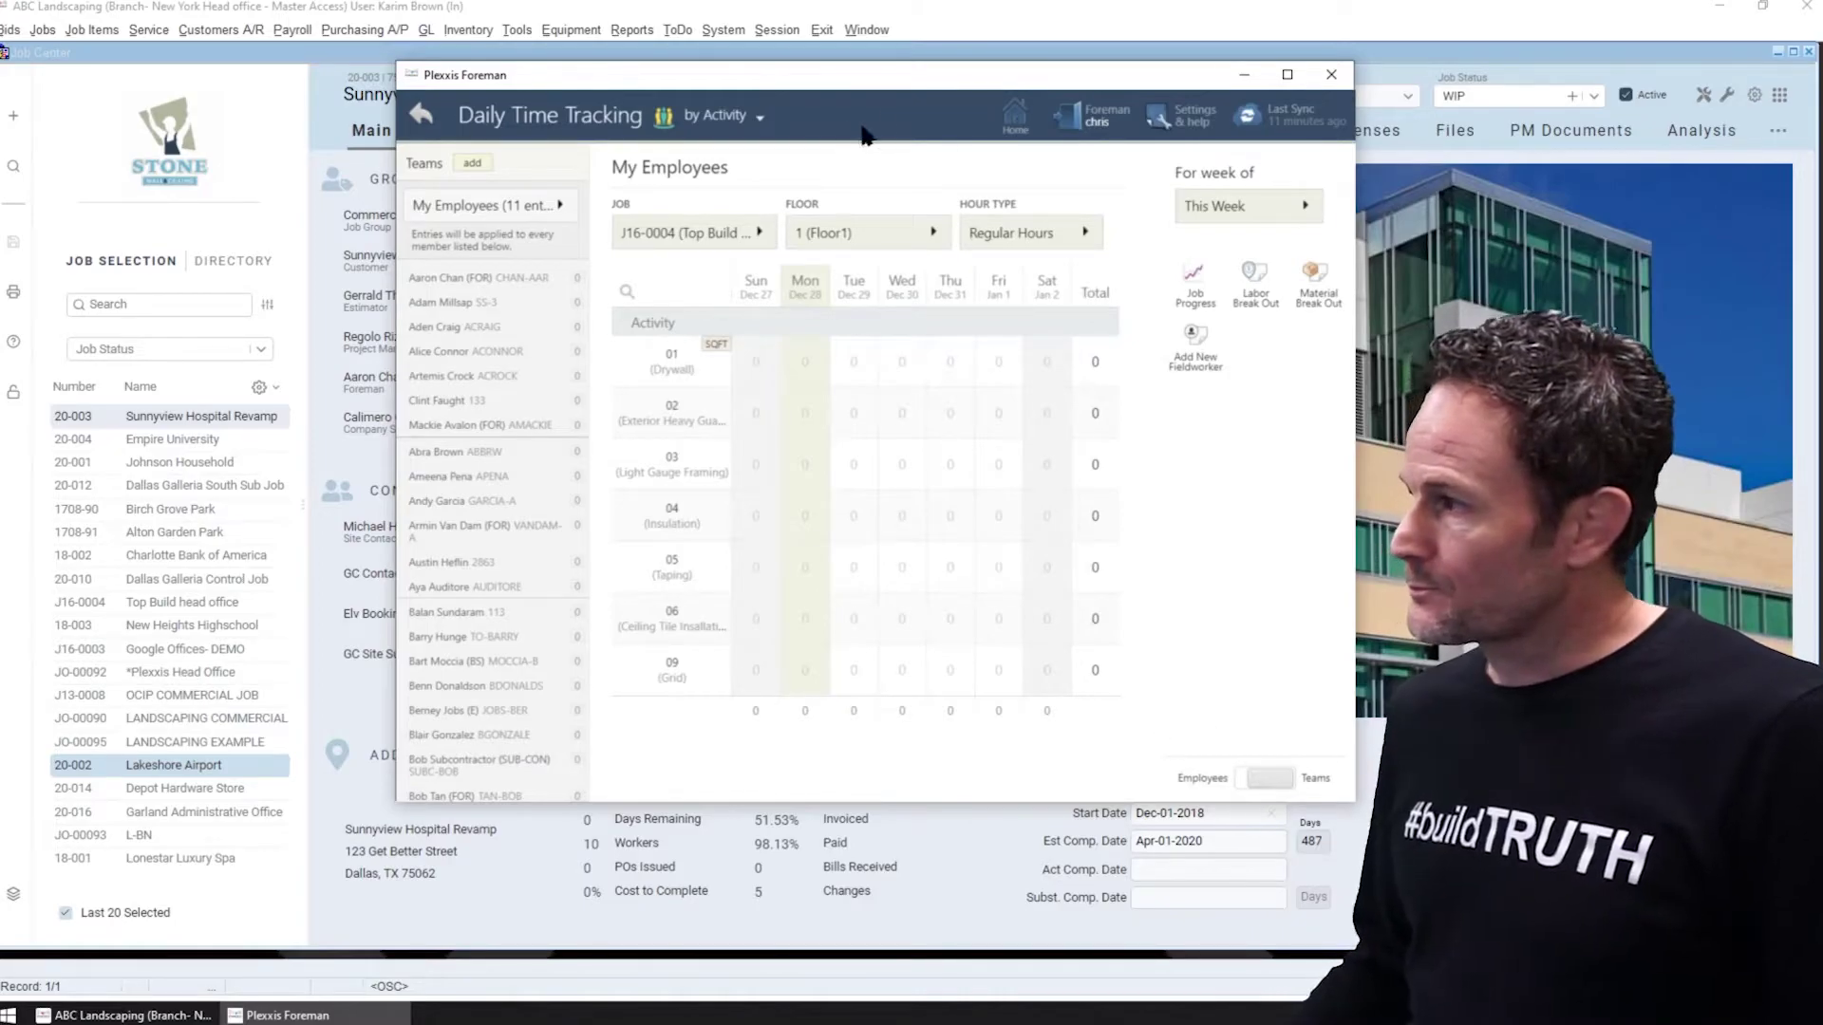
{"action": "left_click", "coordinate": [1017, 115]}
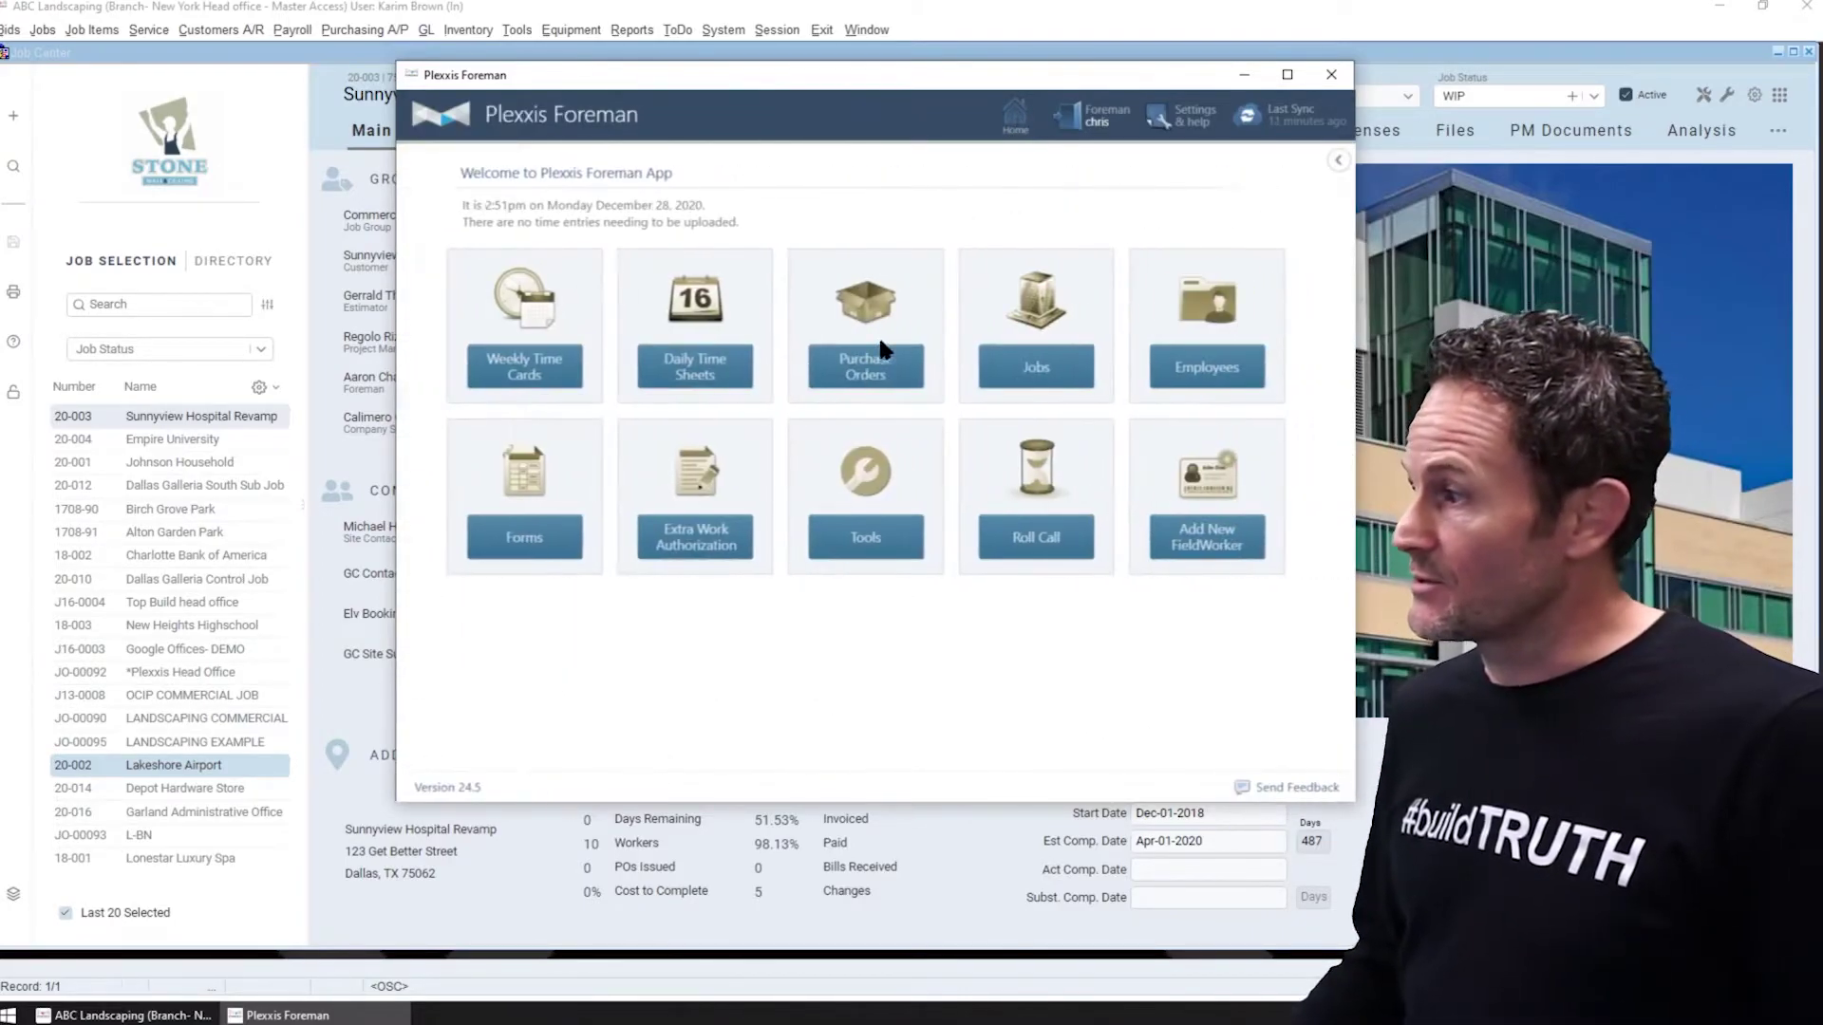
{"action": "left_click", "coordinate": [1053, 538]}
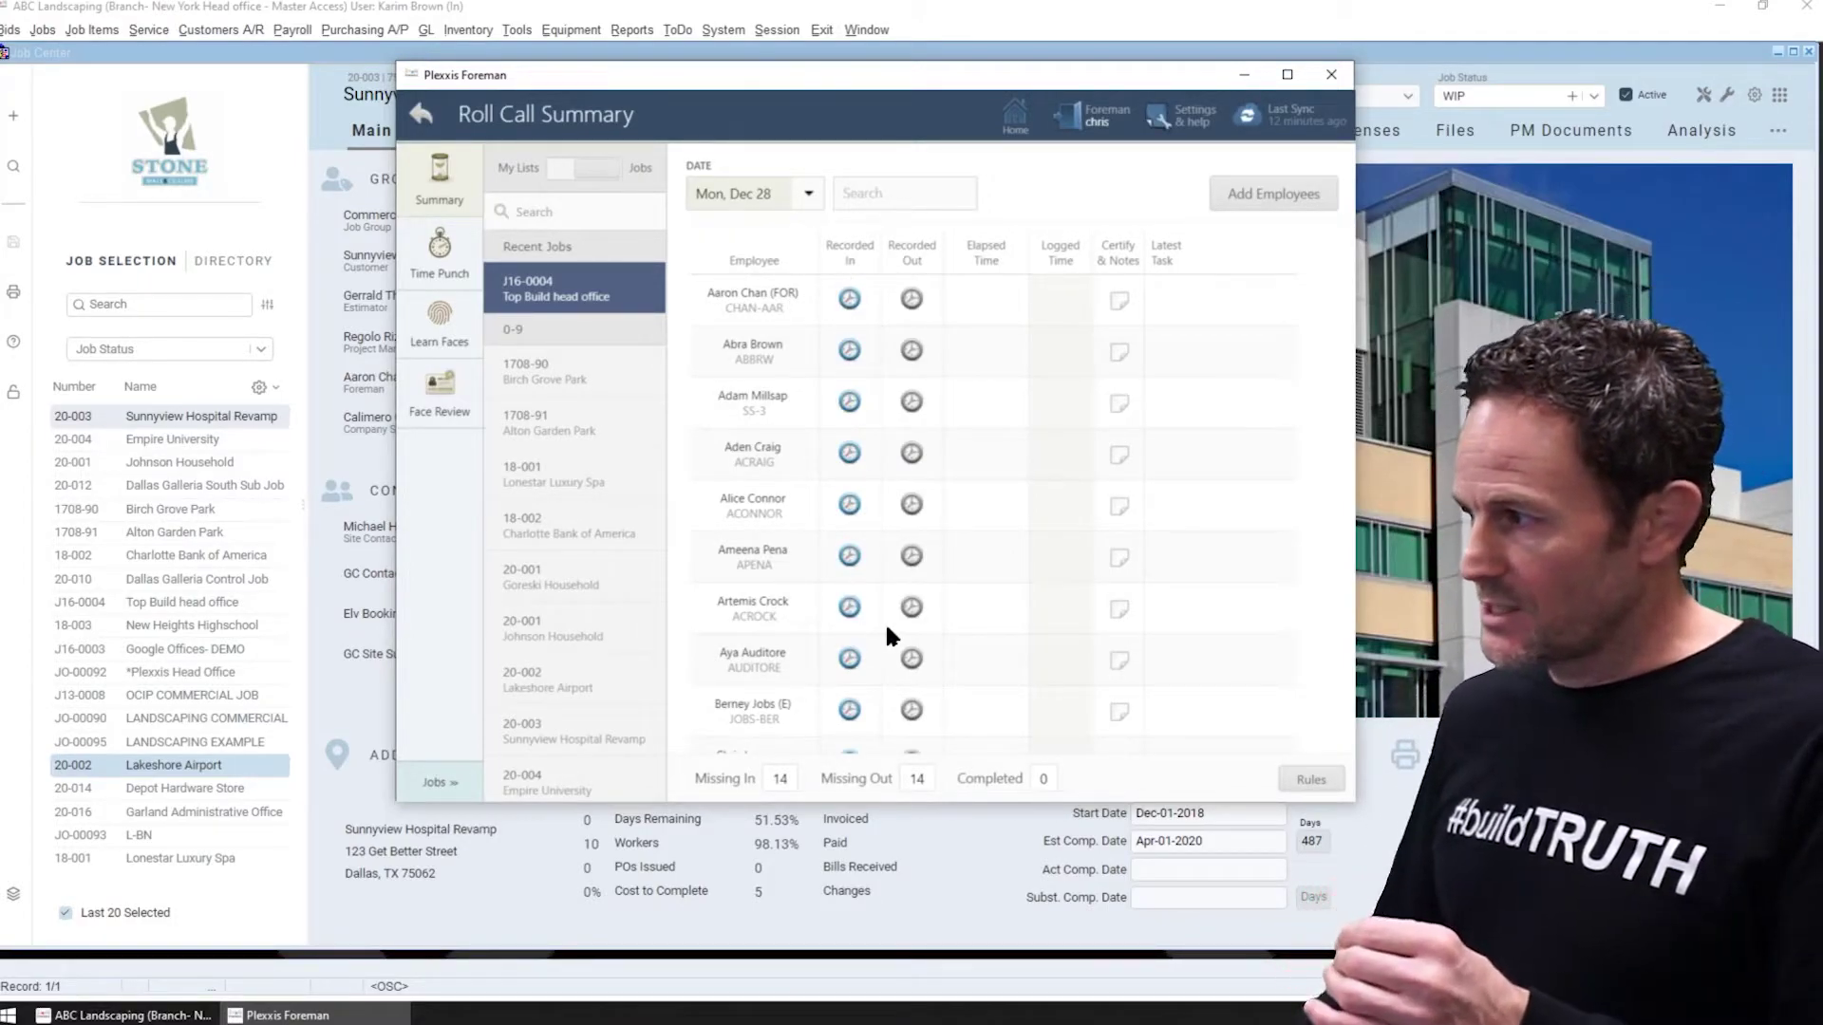
{"action": "left_click", "coordinate": [437, 264]}
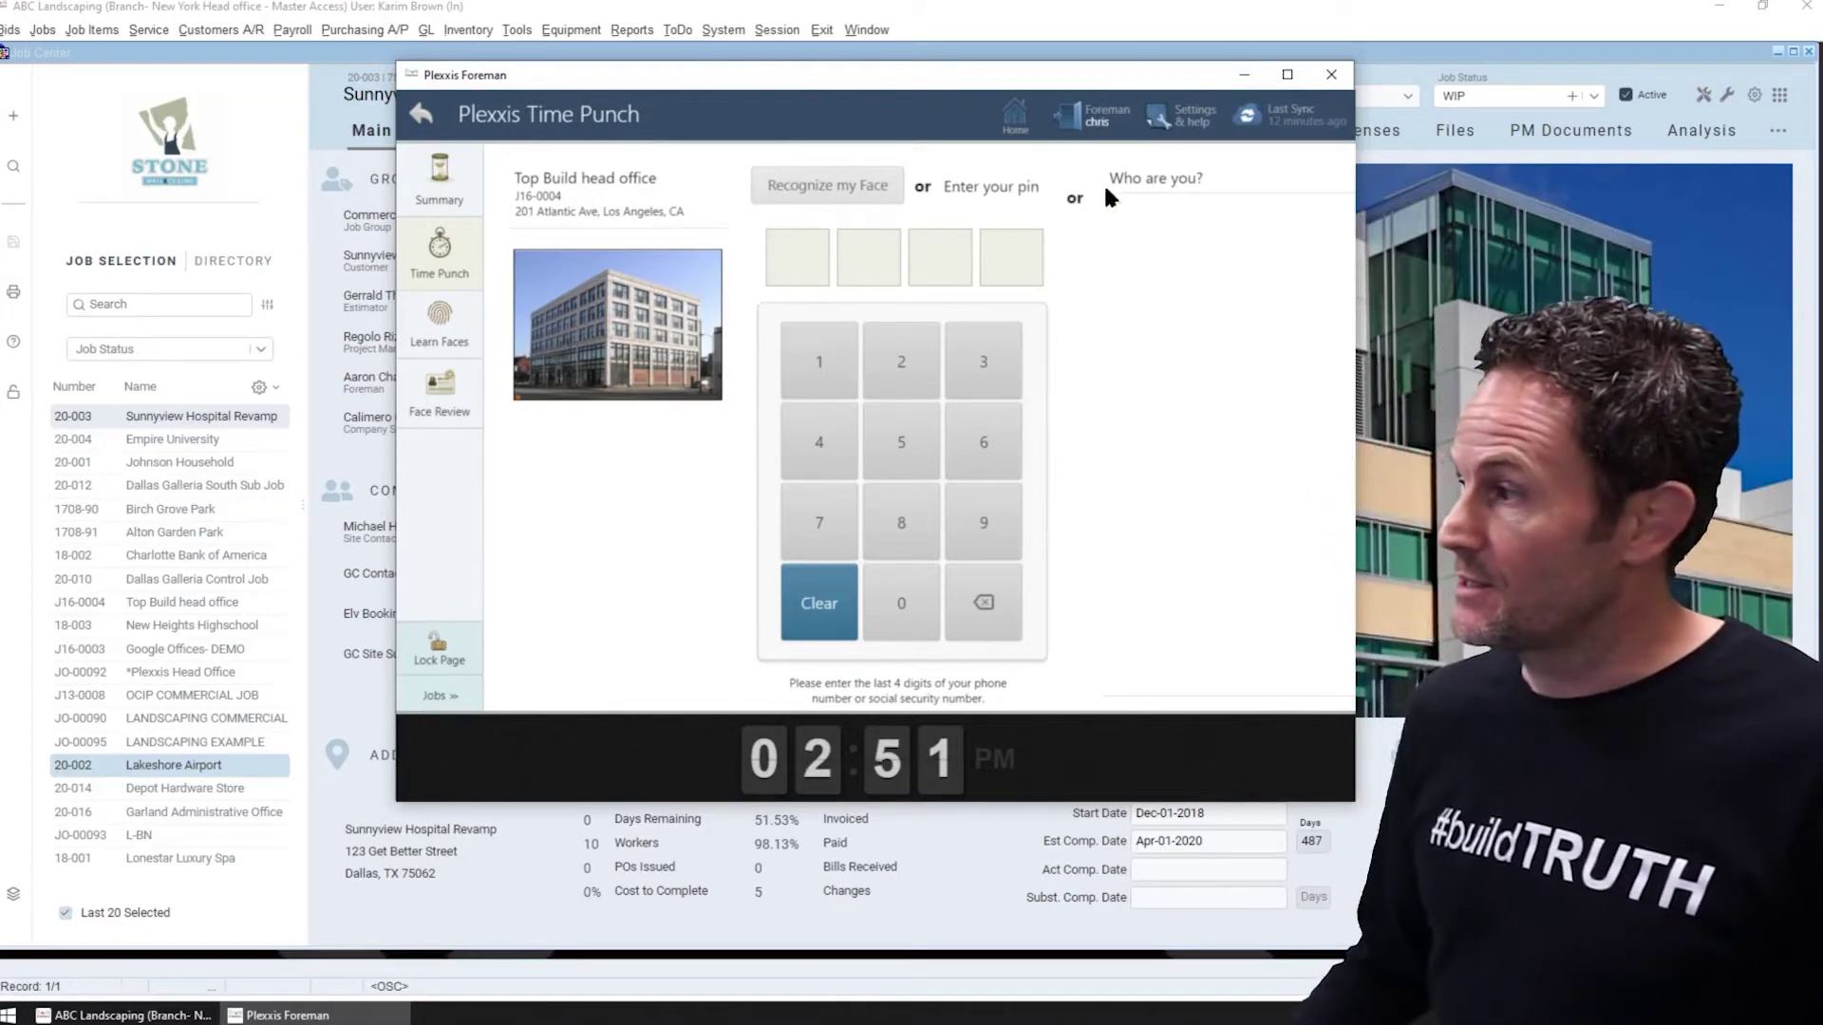
{"action": "left_click", "coordinate": [1012, 121]}
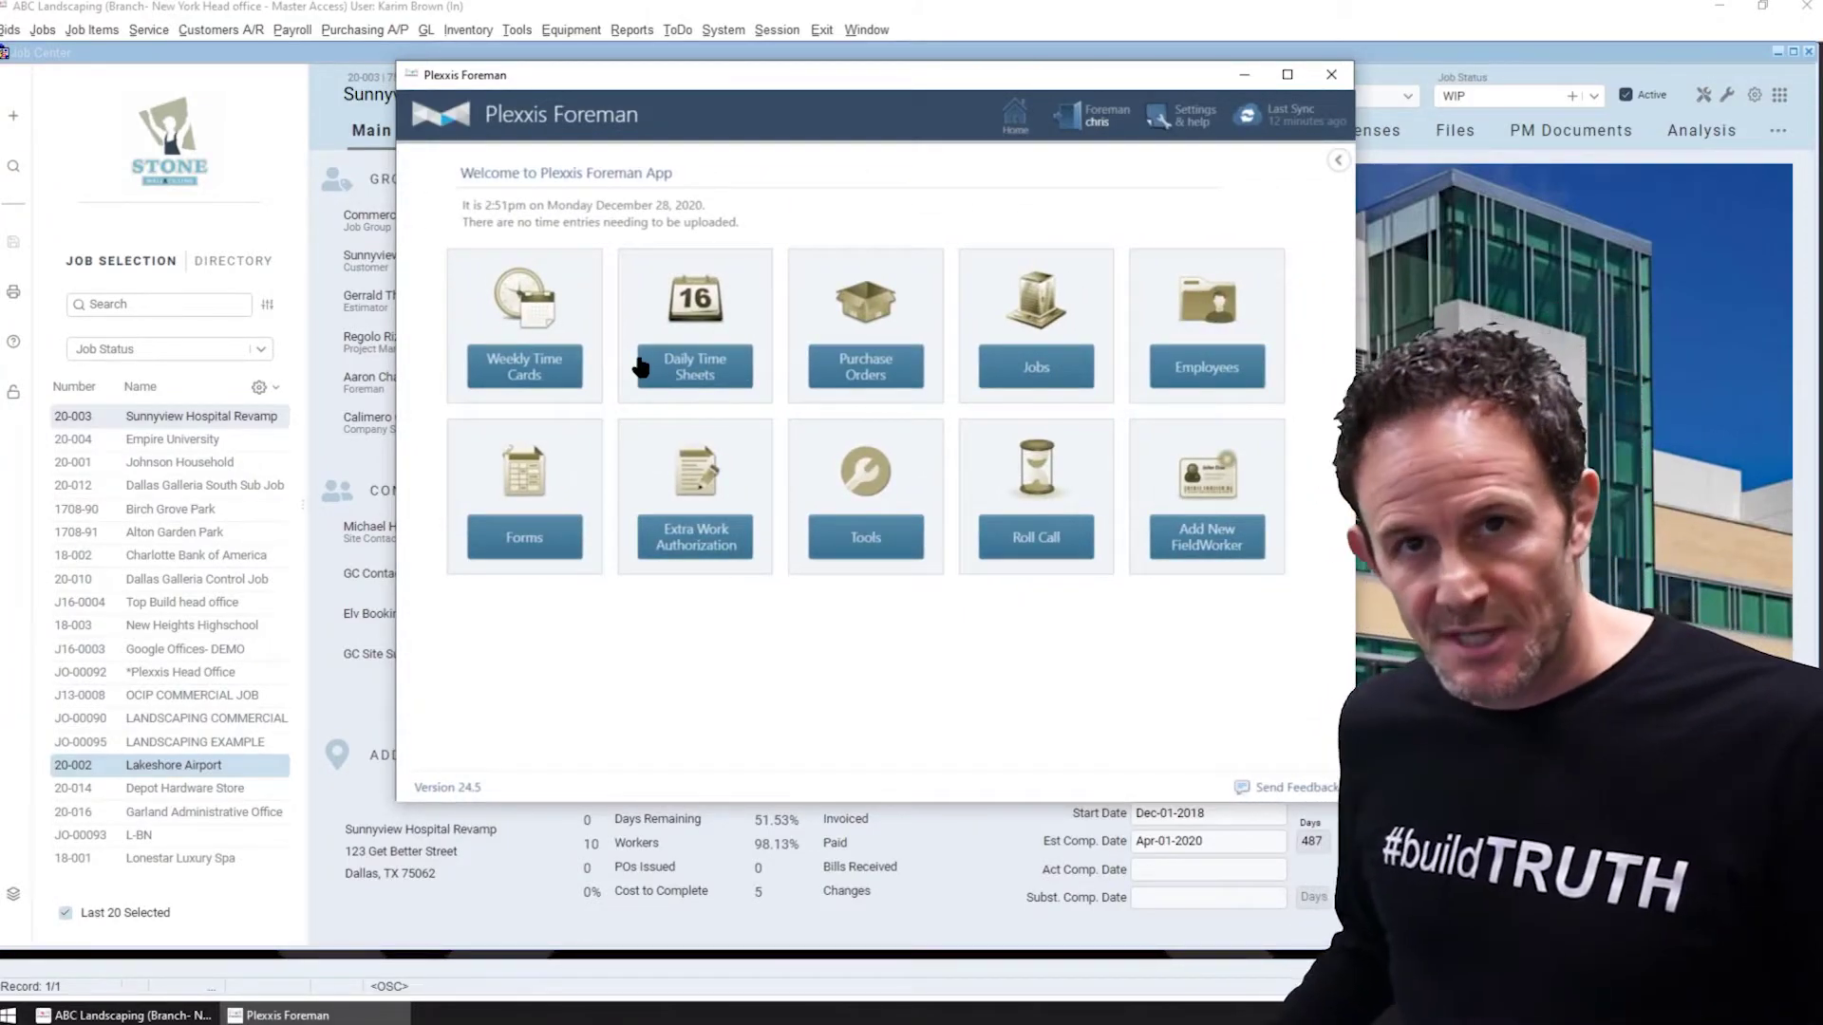
Open Weekly Time Cards and check the Job and Hour Type filters in Time Entry Verification
{"action": "left_click", "coordinate": [513, 364]}
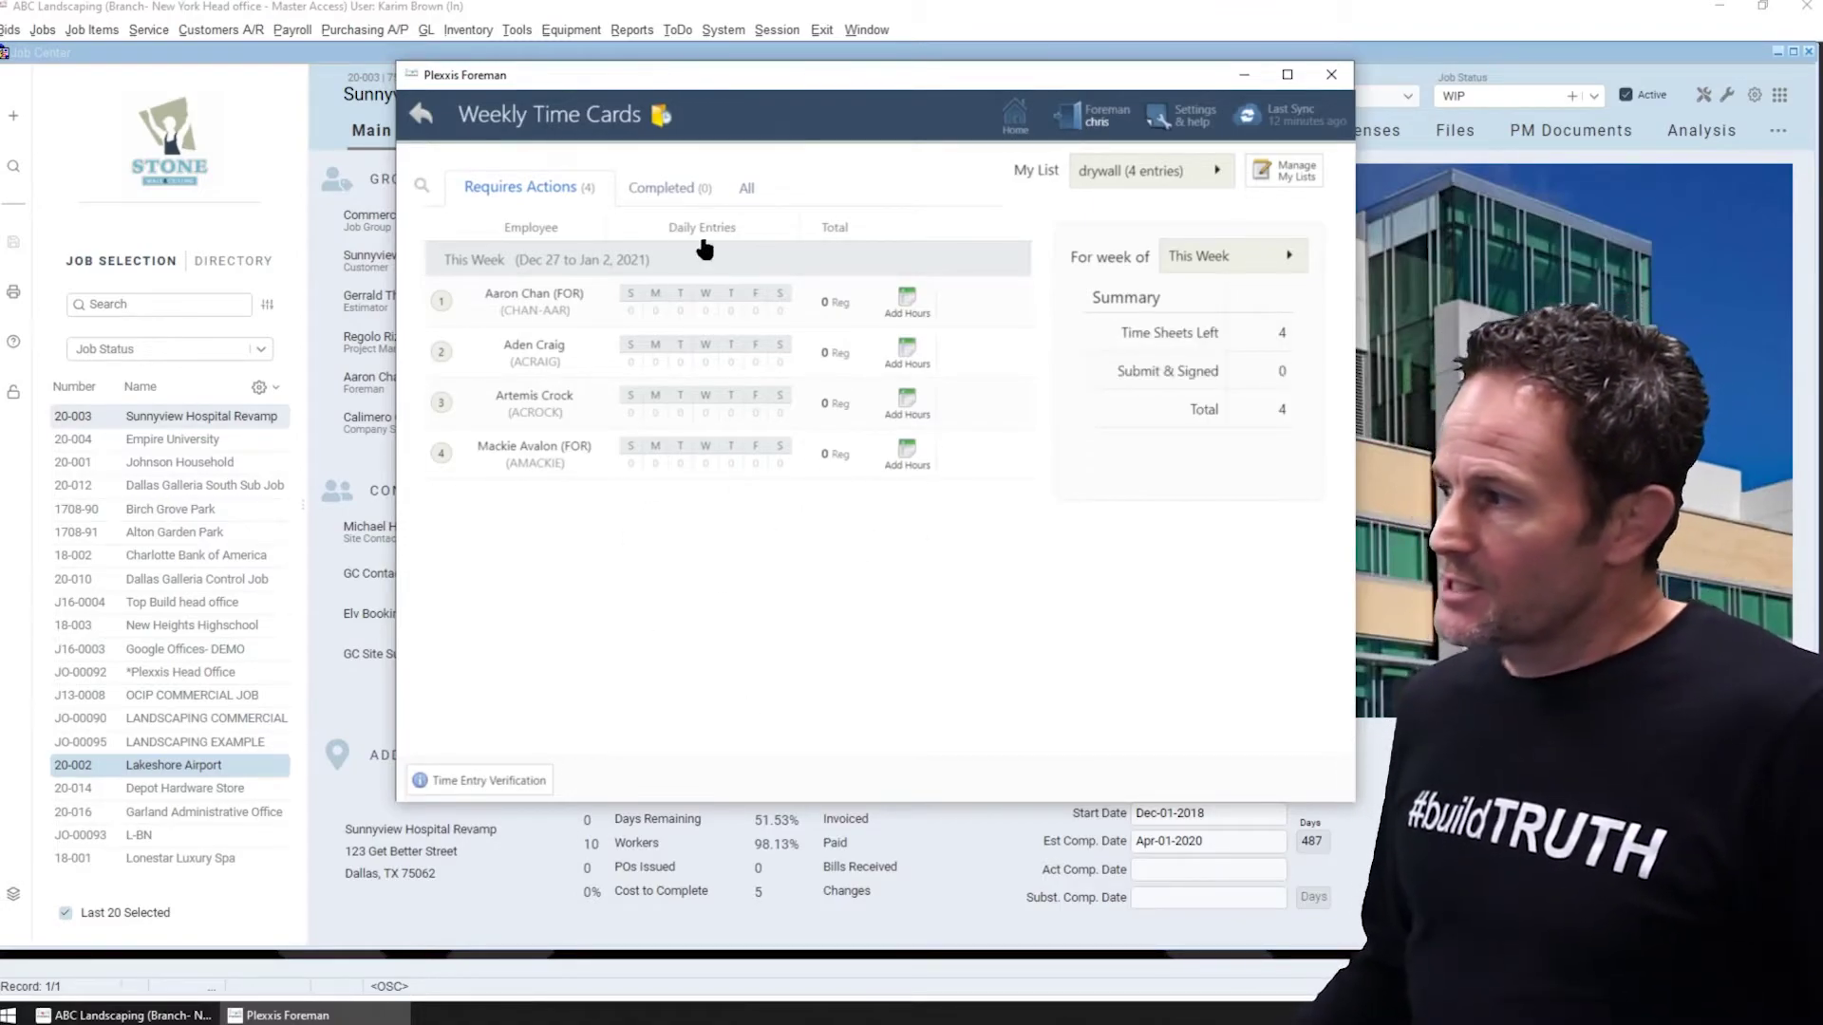
{"action": "left_click", "coordinate": [493, 783]}
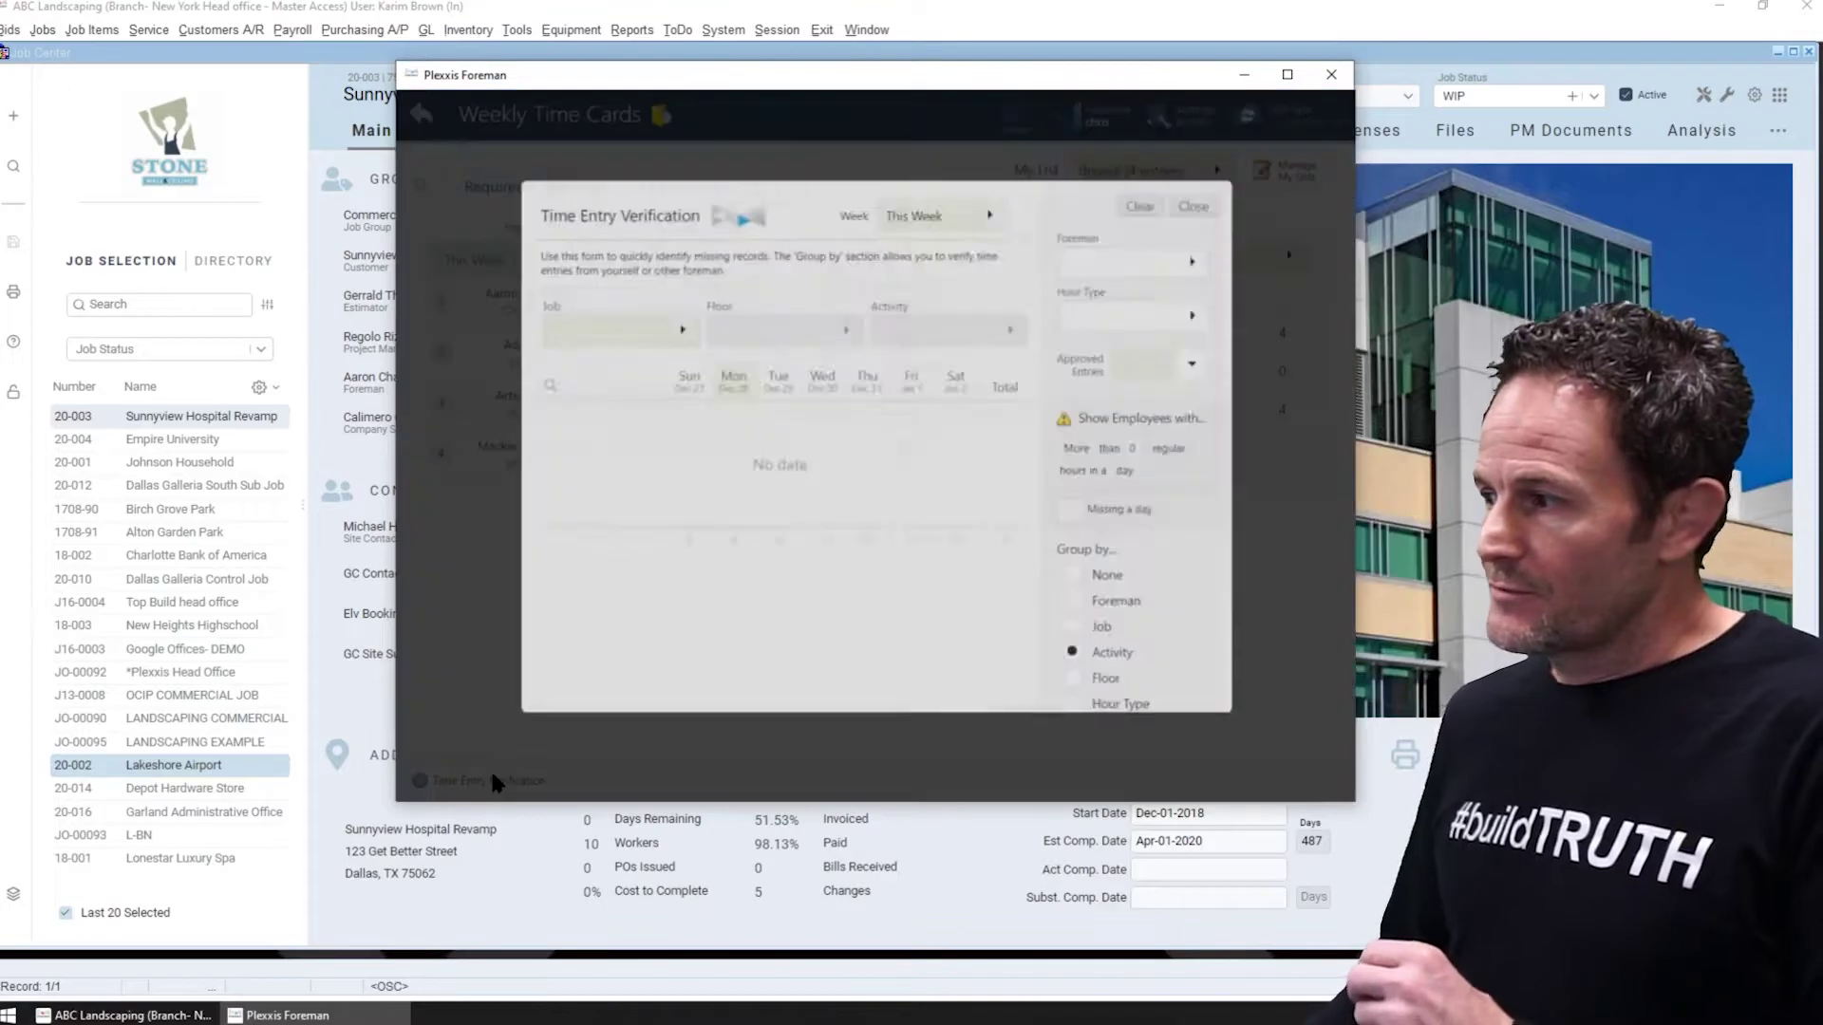
{"action": "left_click", "coordinate": [637, 334]}
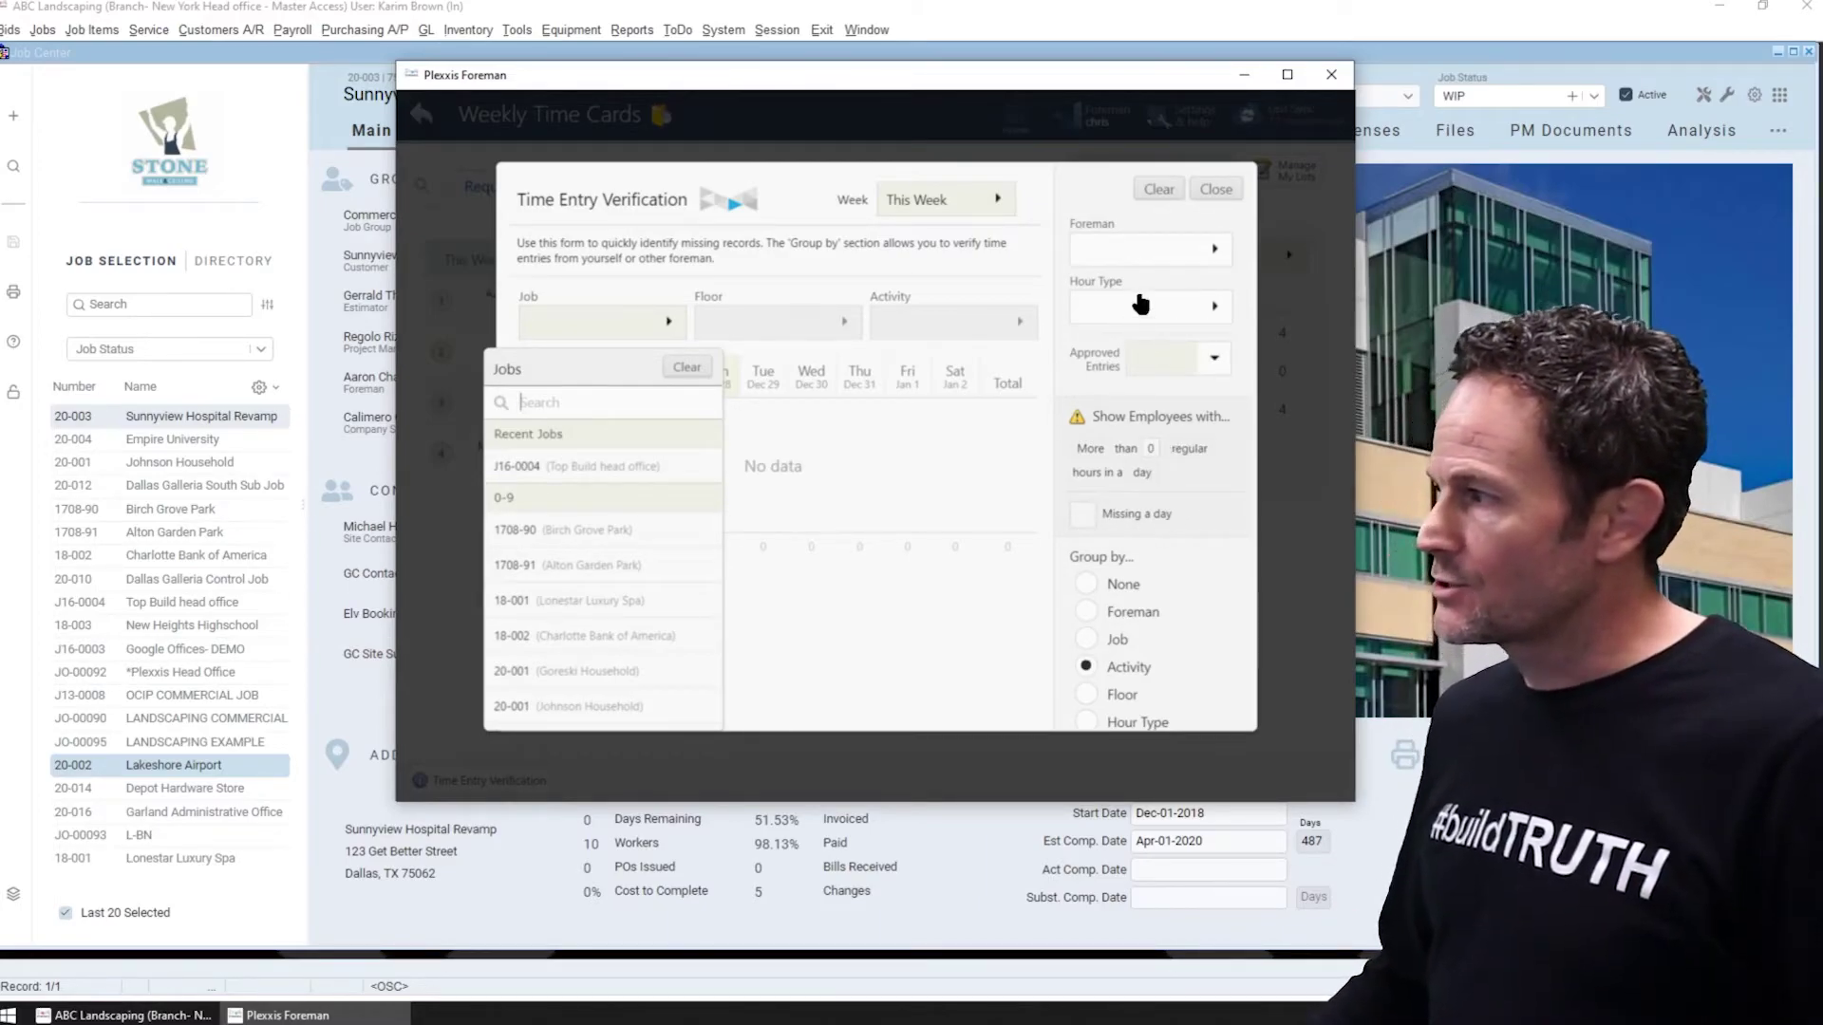
{"action": "left_click", "coordinate": [1143, 306]}
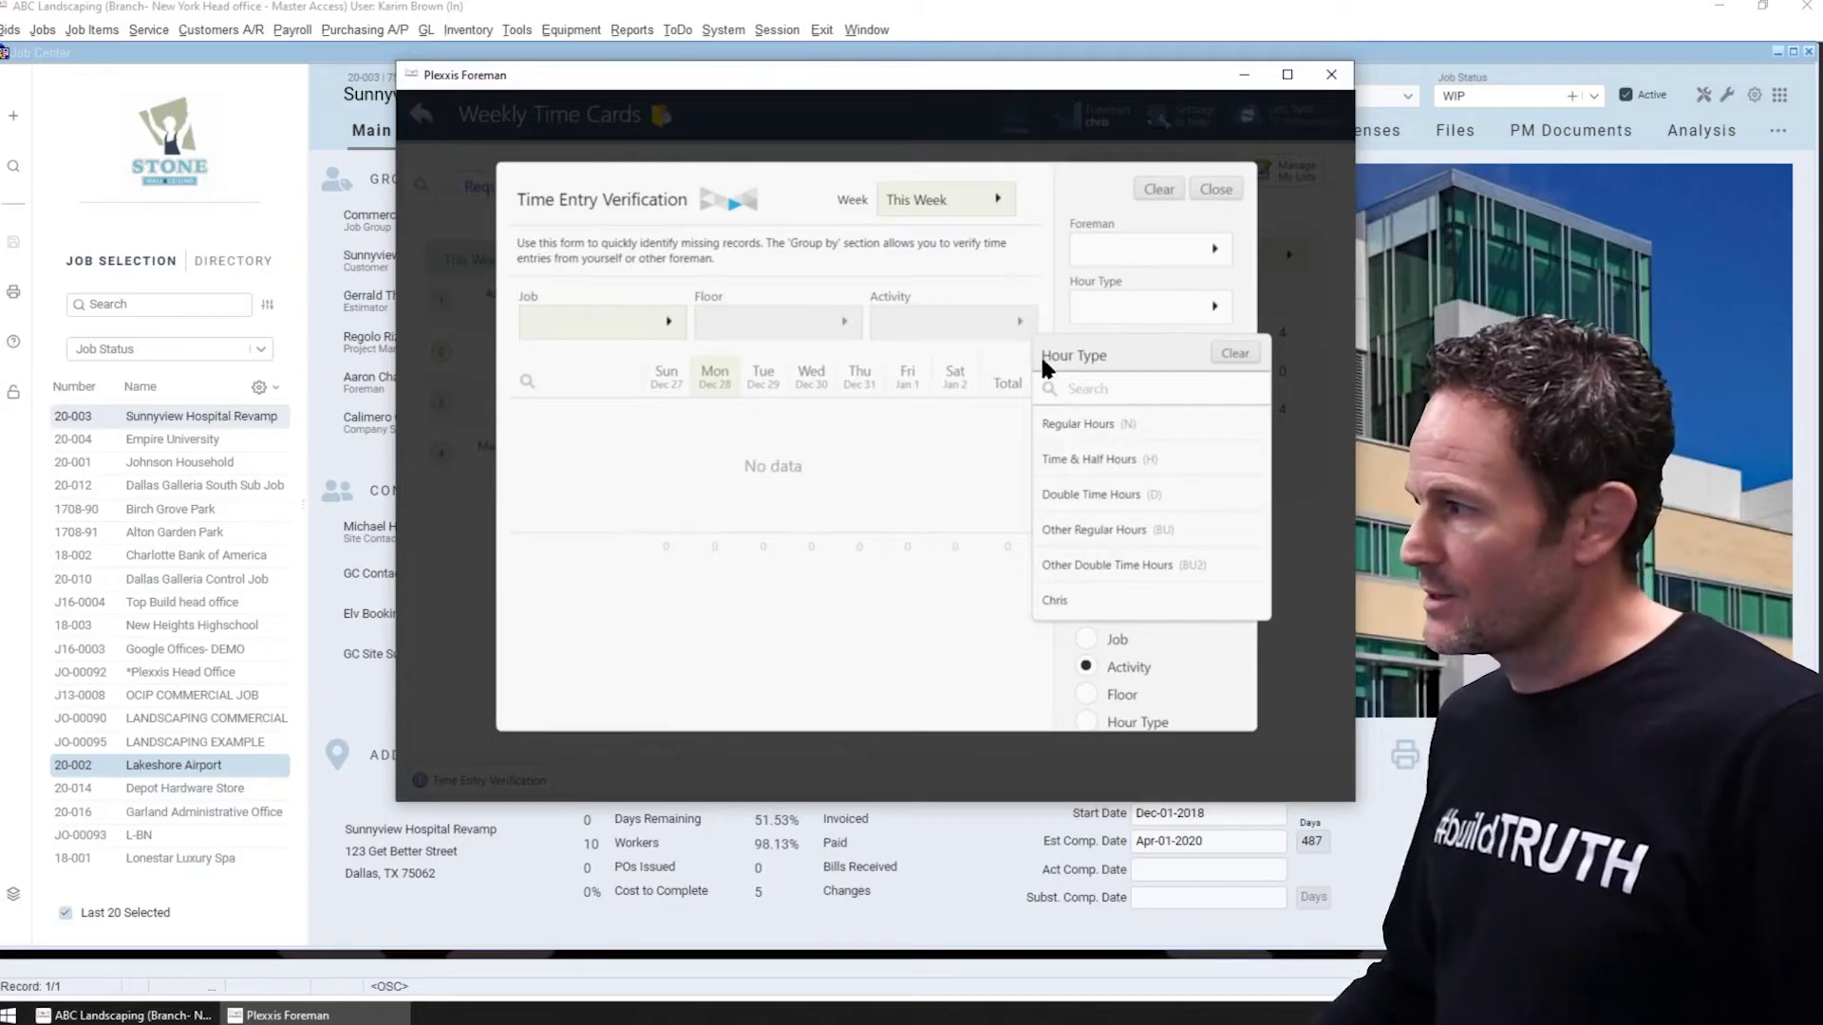
{"action": "left_click", "coordinate": [1017, 638]}
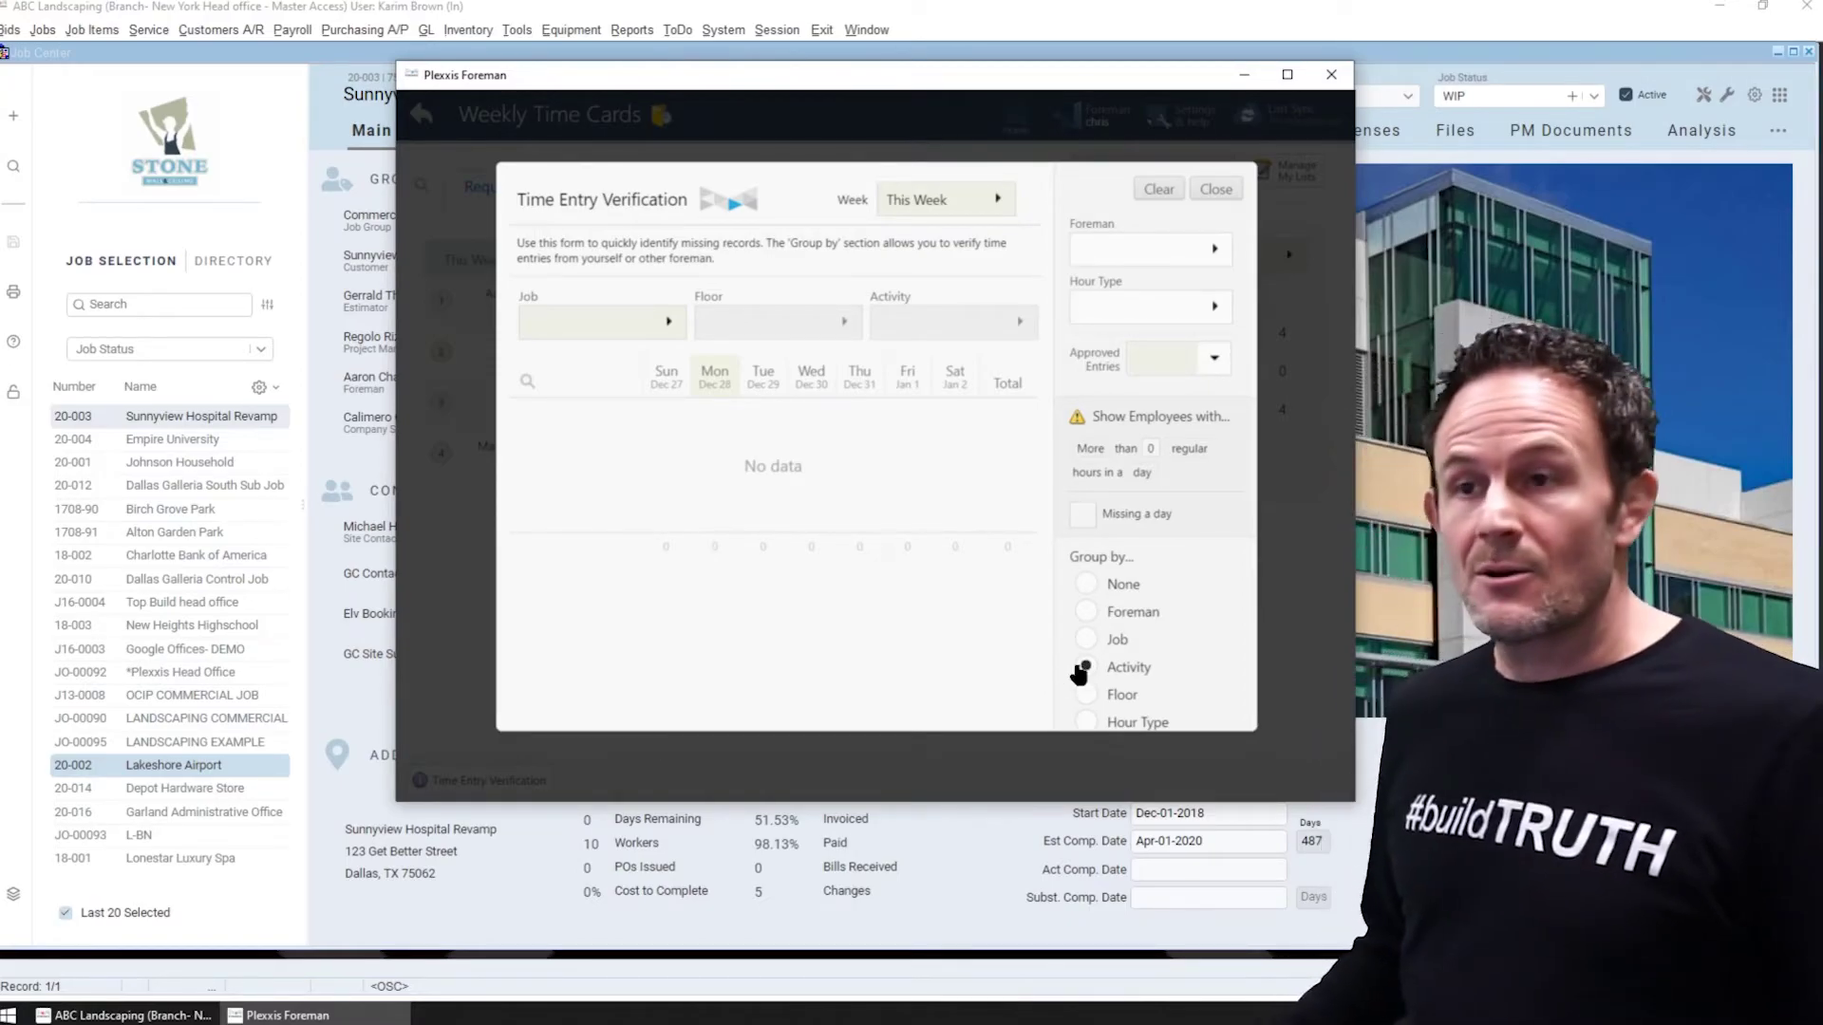
{"action": "left_click", "coordinate": [1303, 500]}
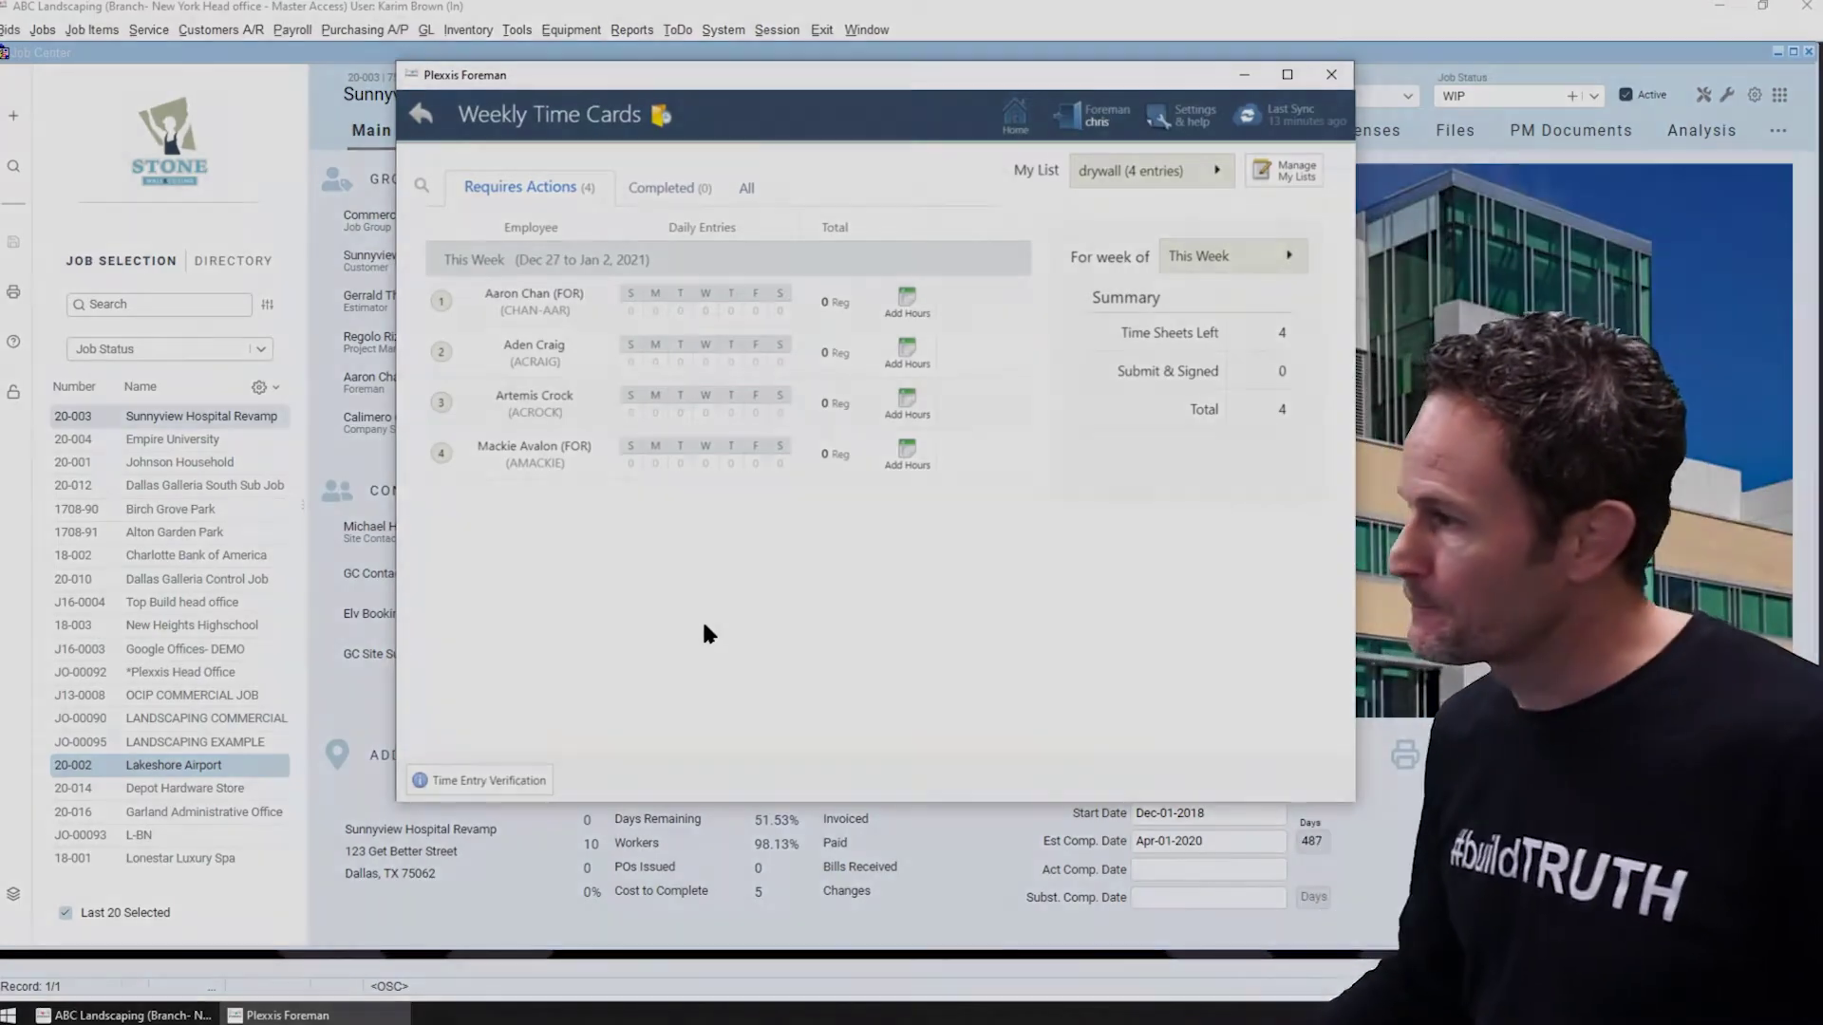
Open Payroll > Labor Entry on log LA-00044 and check its Mobile Notes and Entries
{"action": "left_click", "coordinate": [331, 61]}
{"action": "left_click", "coordinate": [291, 33]}
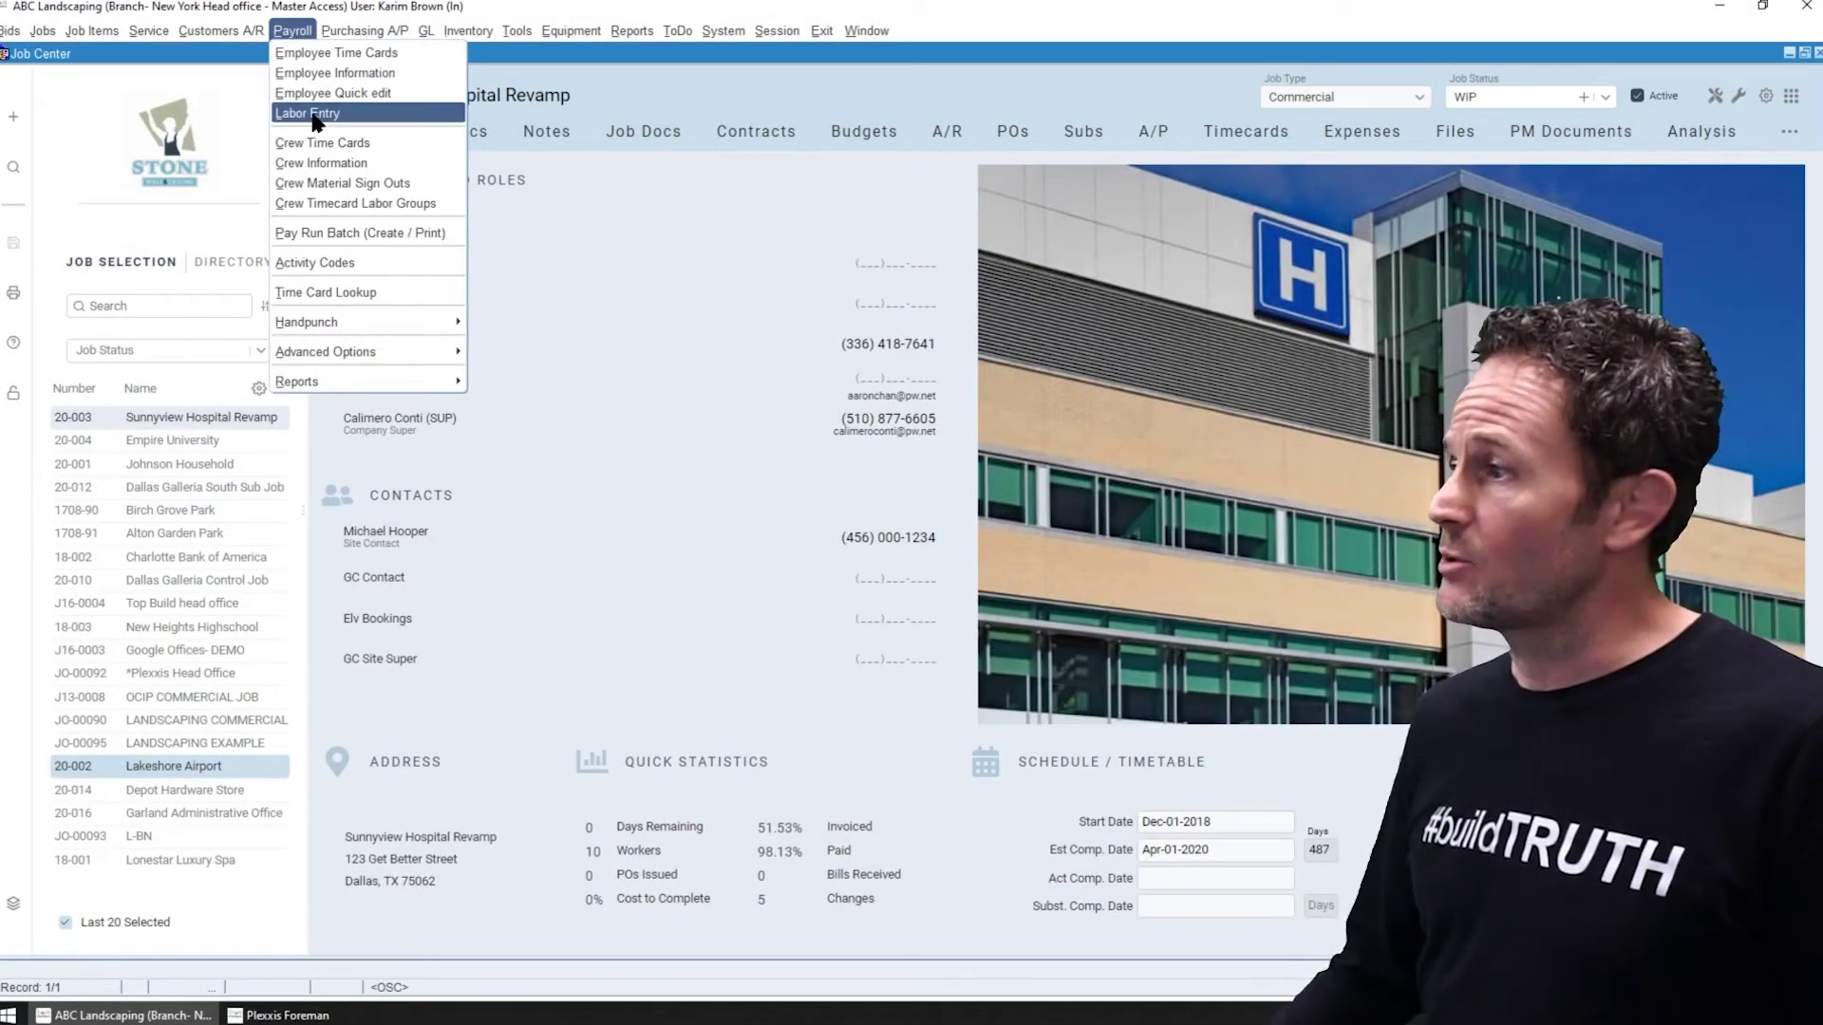
{"action": "left_click", "coordinate": [601, 195]}
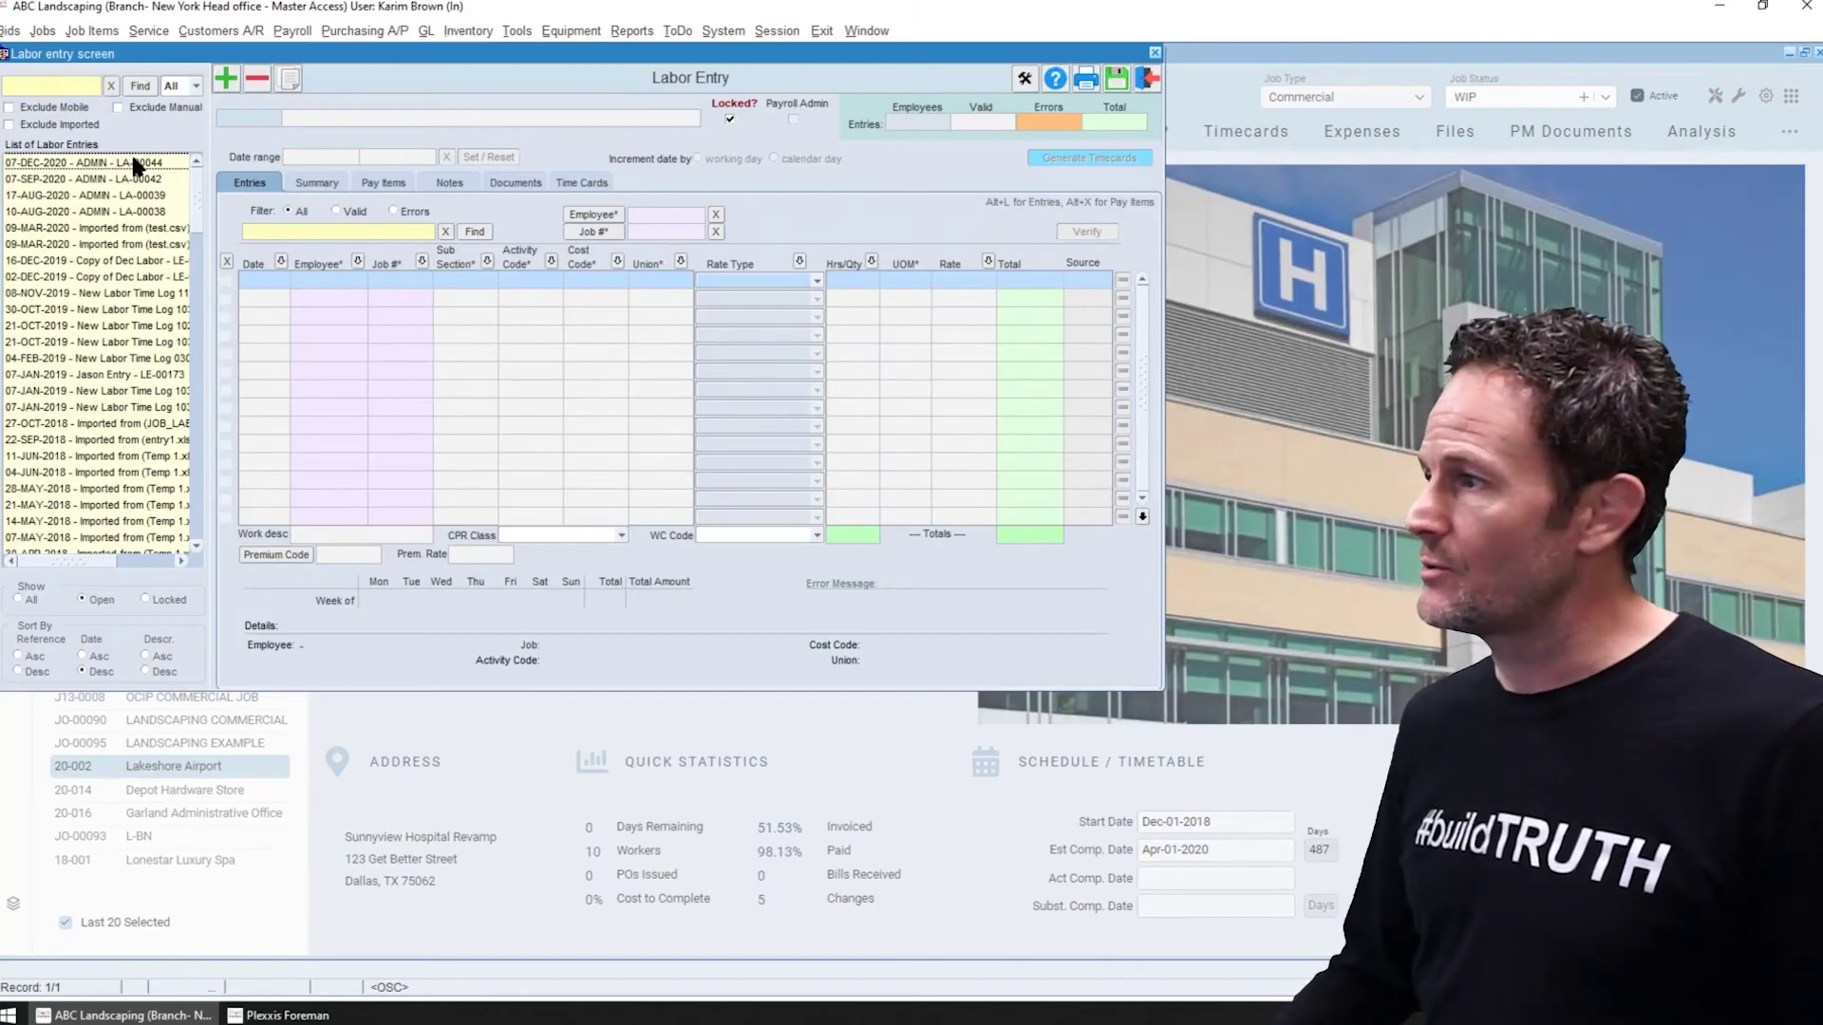
{"action": "left_click", "coordinate": [131, 159]}
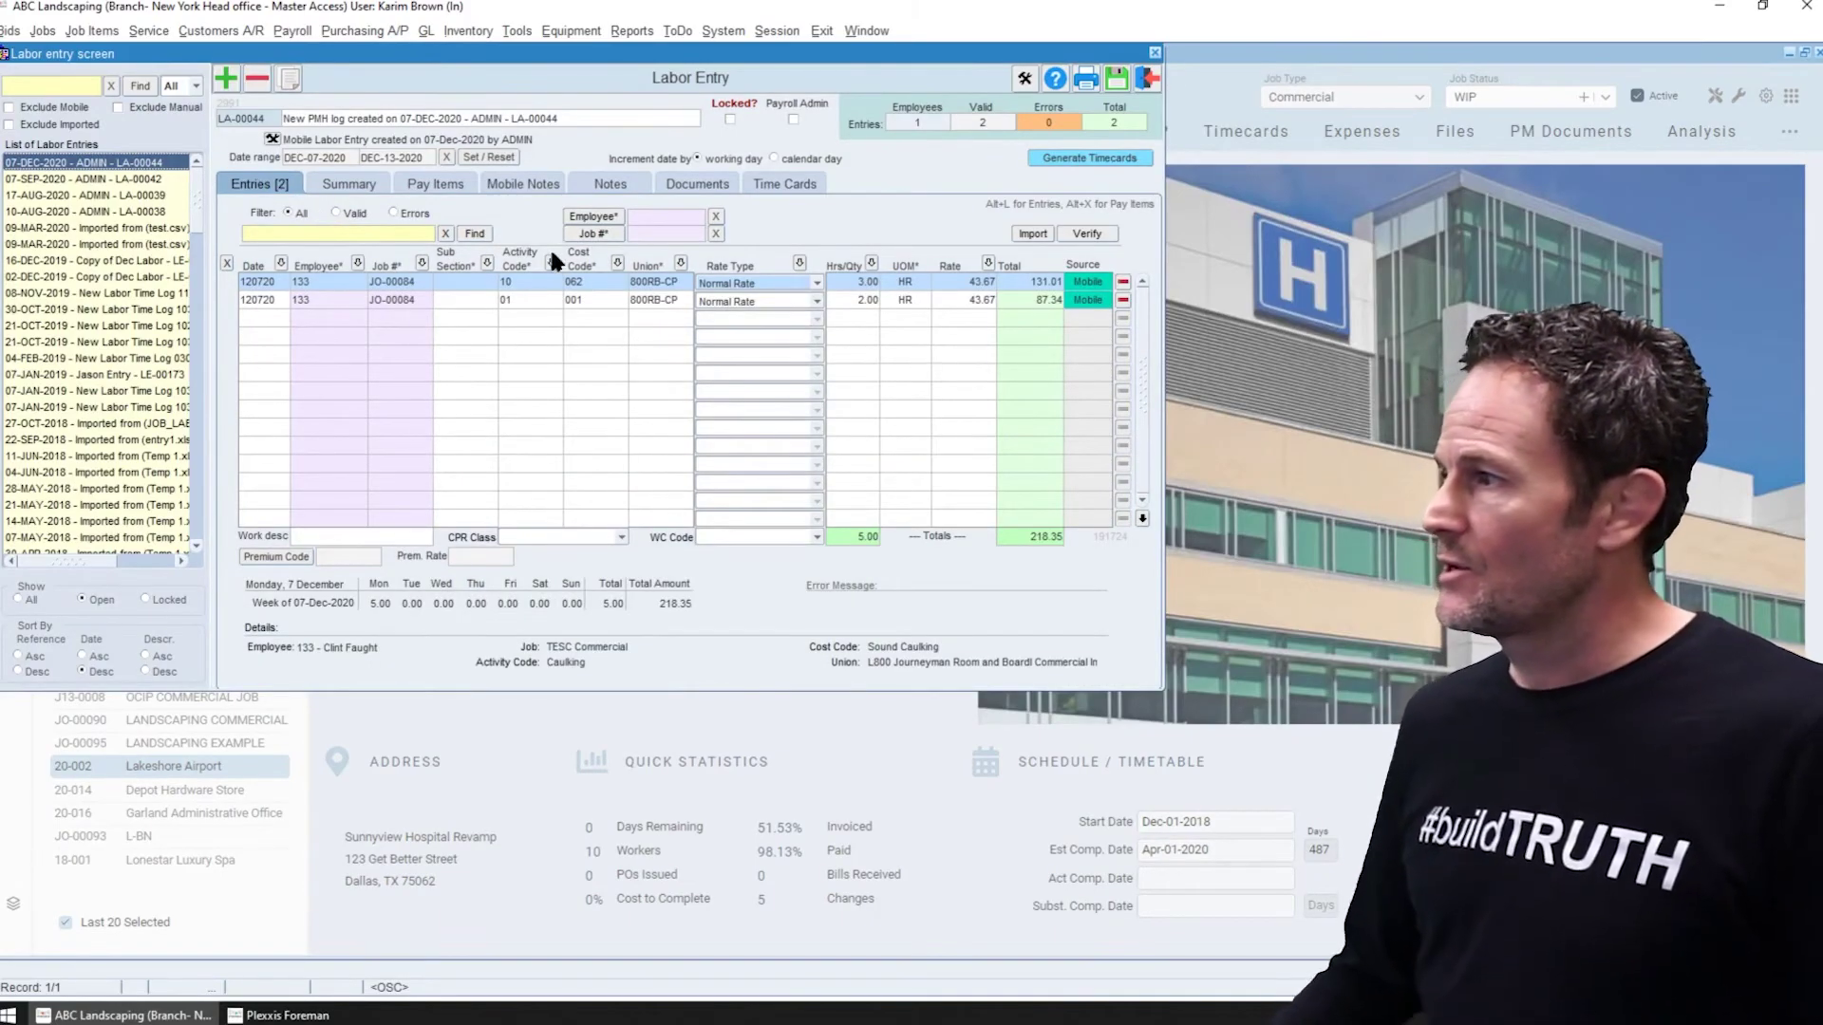
{"action": "left_click", "coordinate": [517, 187]}
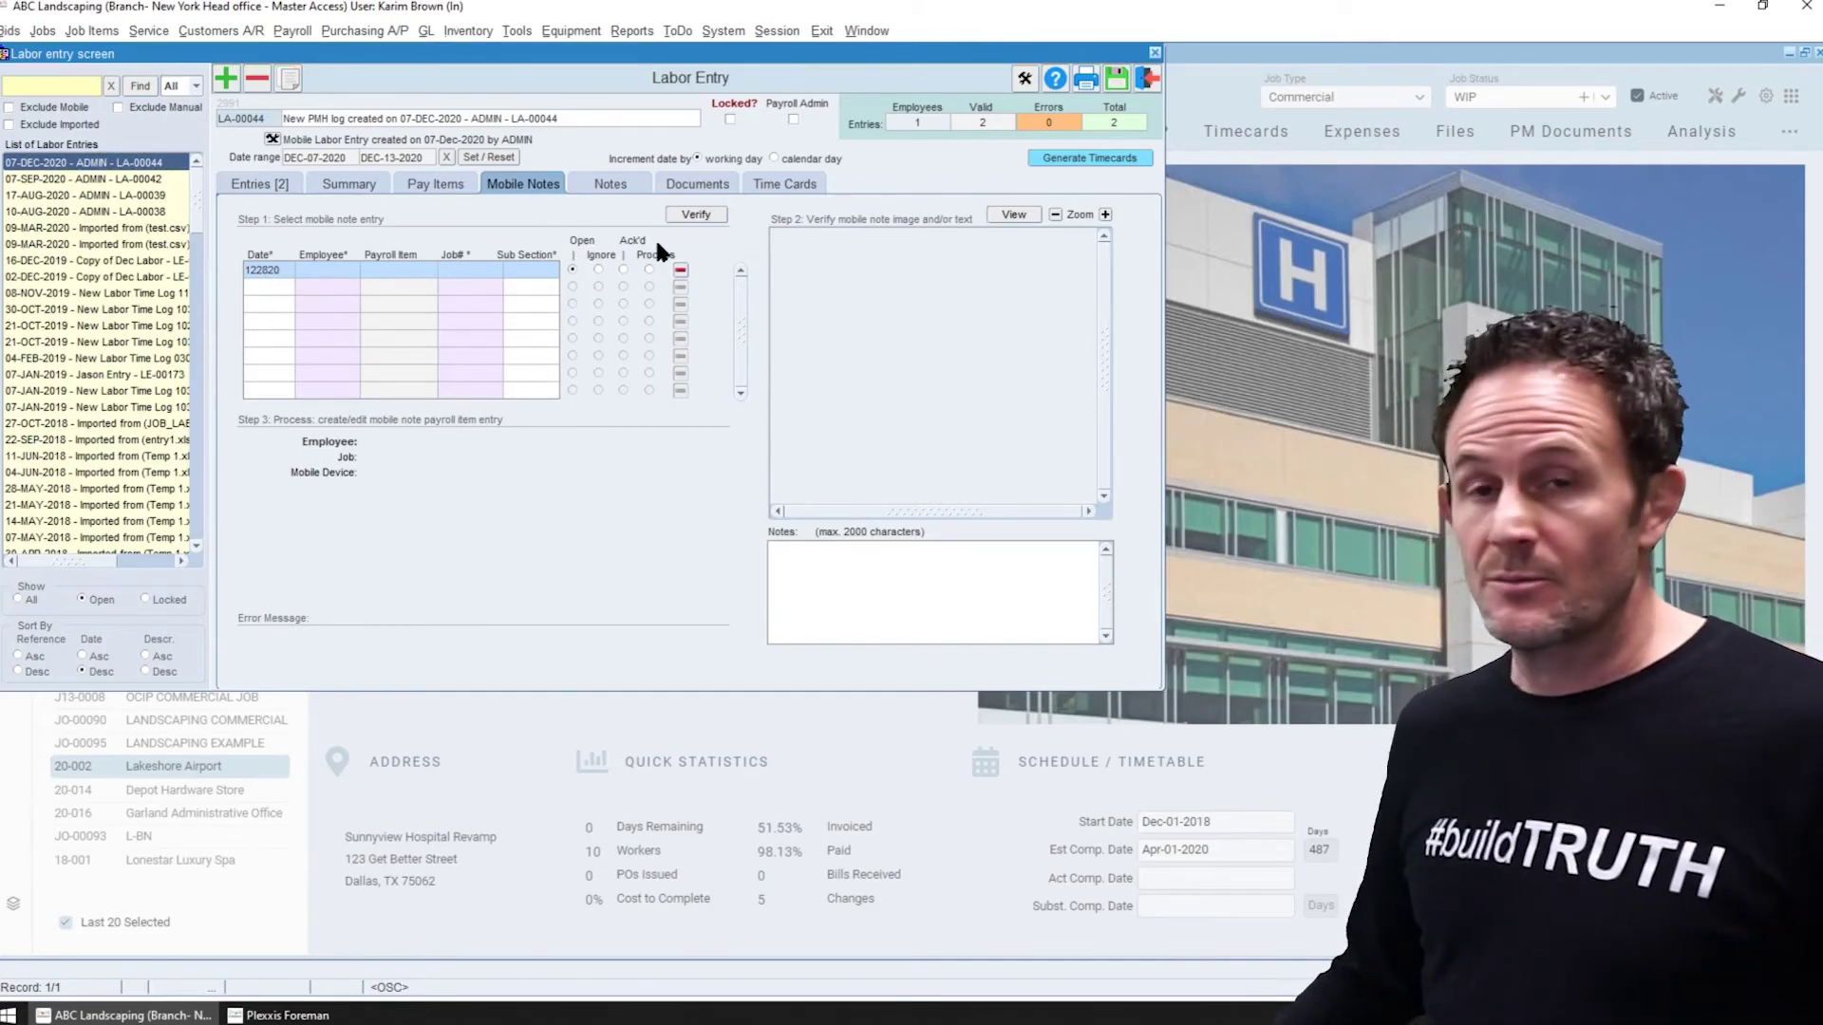
{"action": "left_click", "coordinate": [258, 186]}
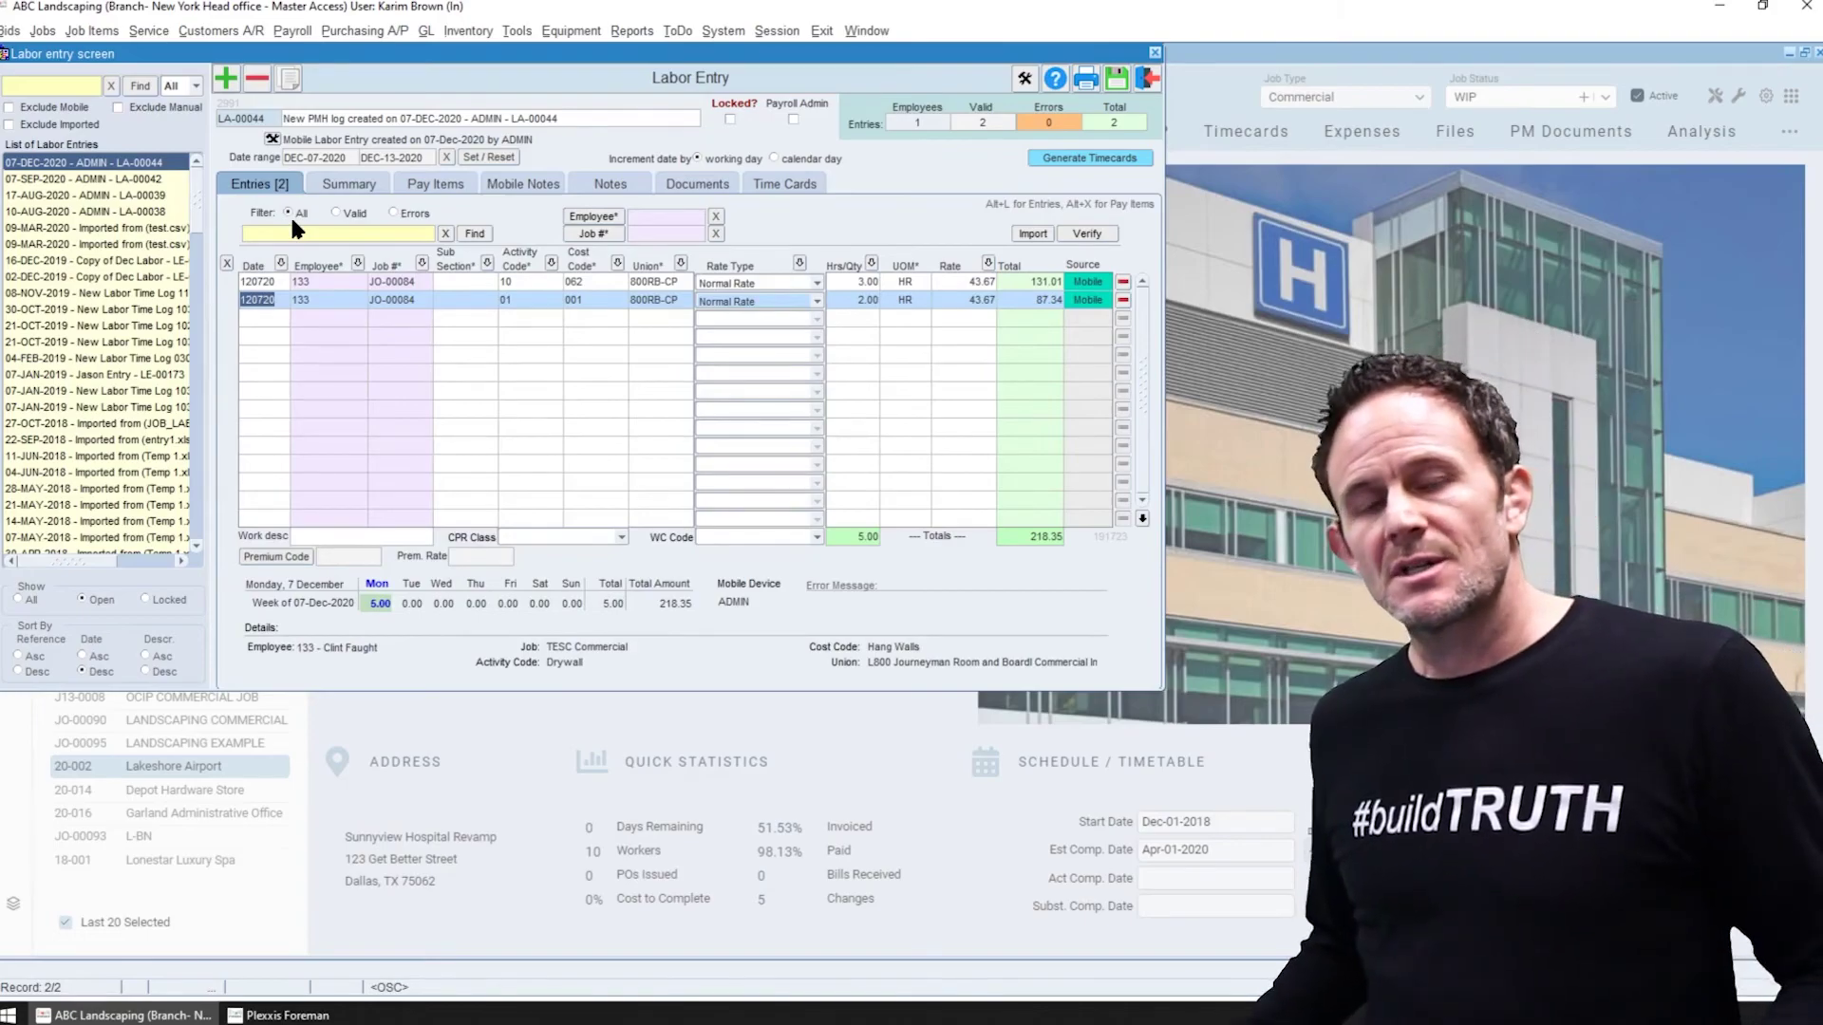